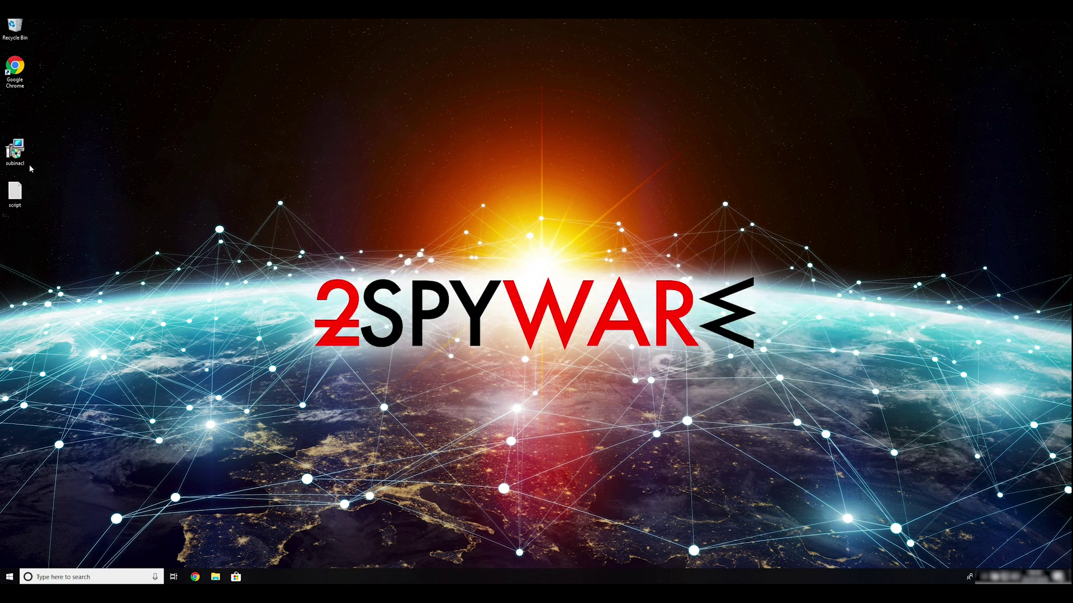
# - Launch the subinacl installer from the desktop and accept its license agreement
pyautogui.moveTo(64, 216); pyautogui.dragTo(14, 137)
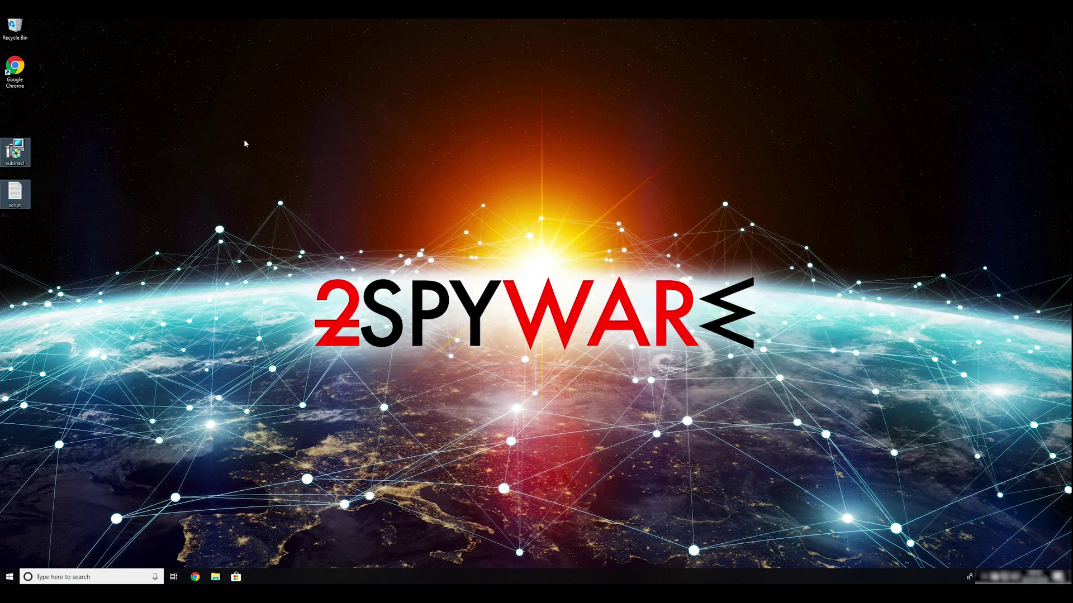
pyautogui.click(266, 177)
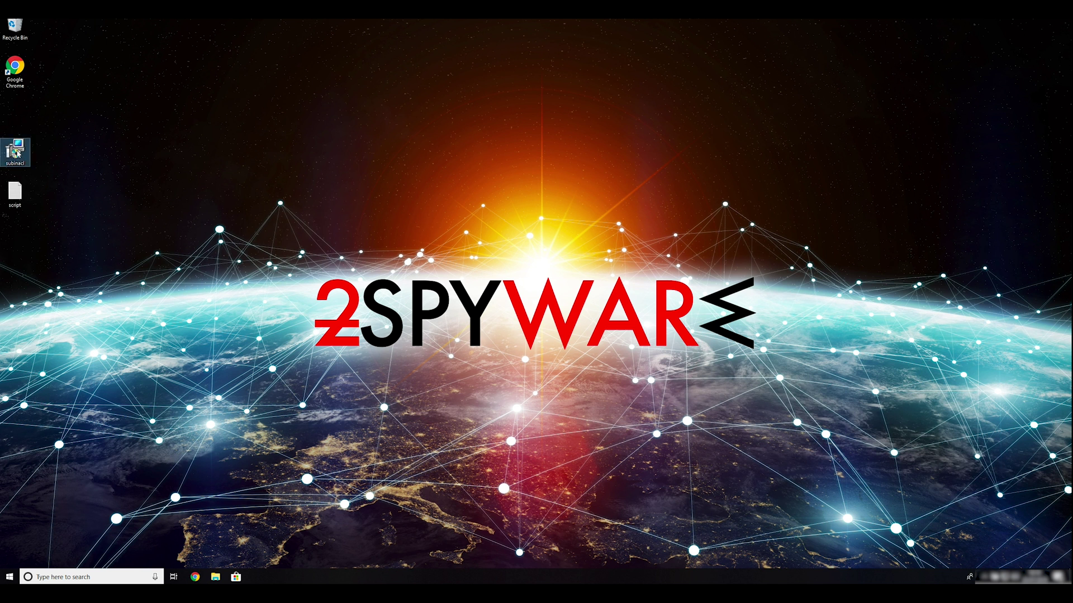
pyautogui.doubleClick(17, 152)
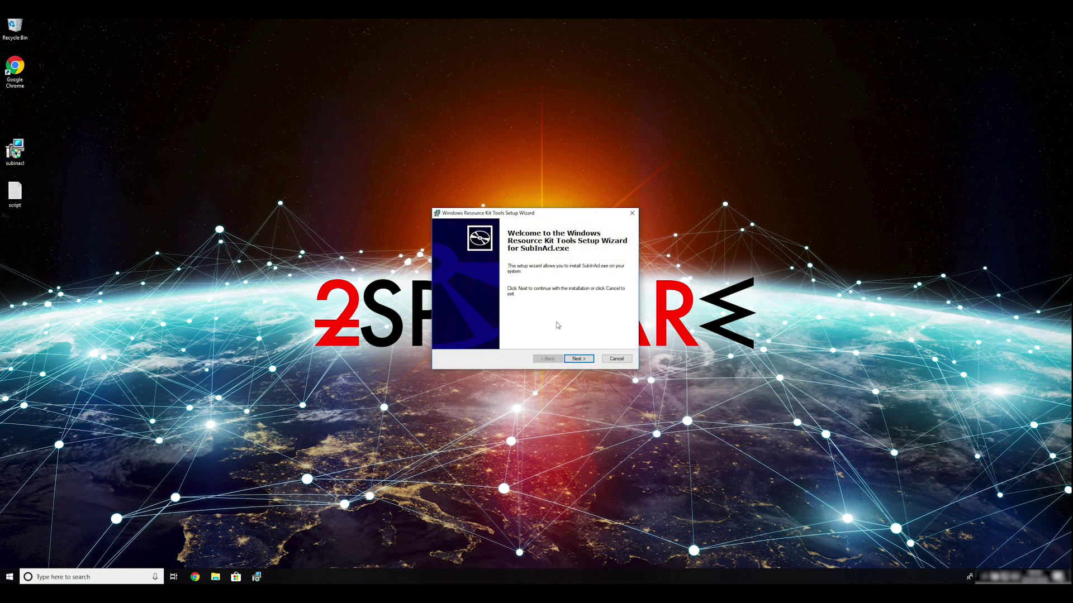
pyautogui.click(580, 360)
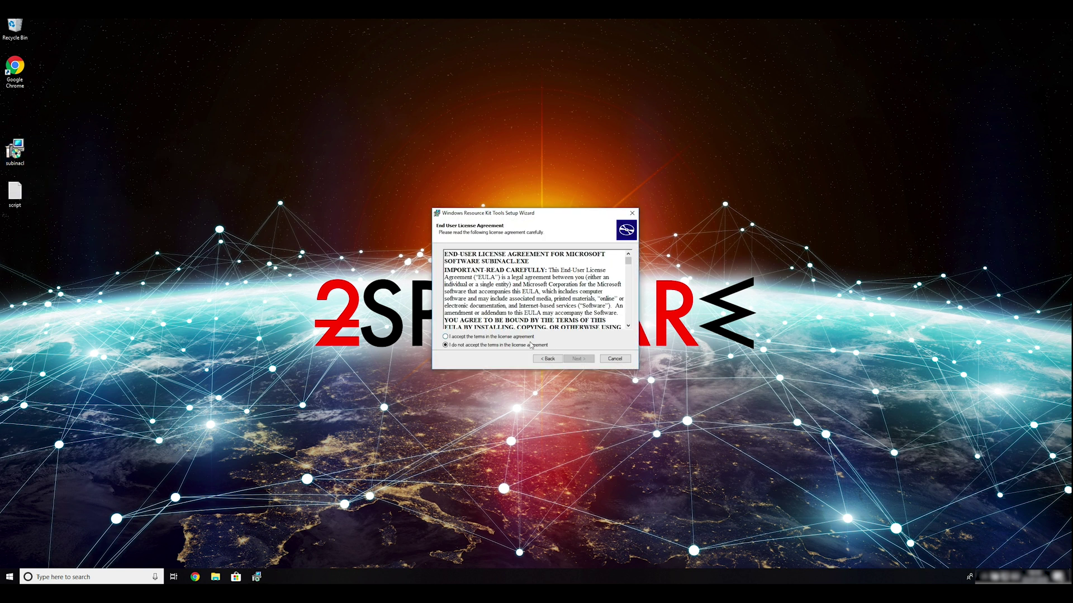
pyautogui.moveTo(628, 260); pyautogui.dragTo(629, 332)
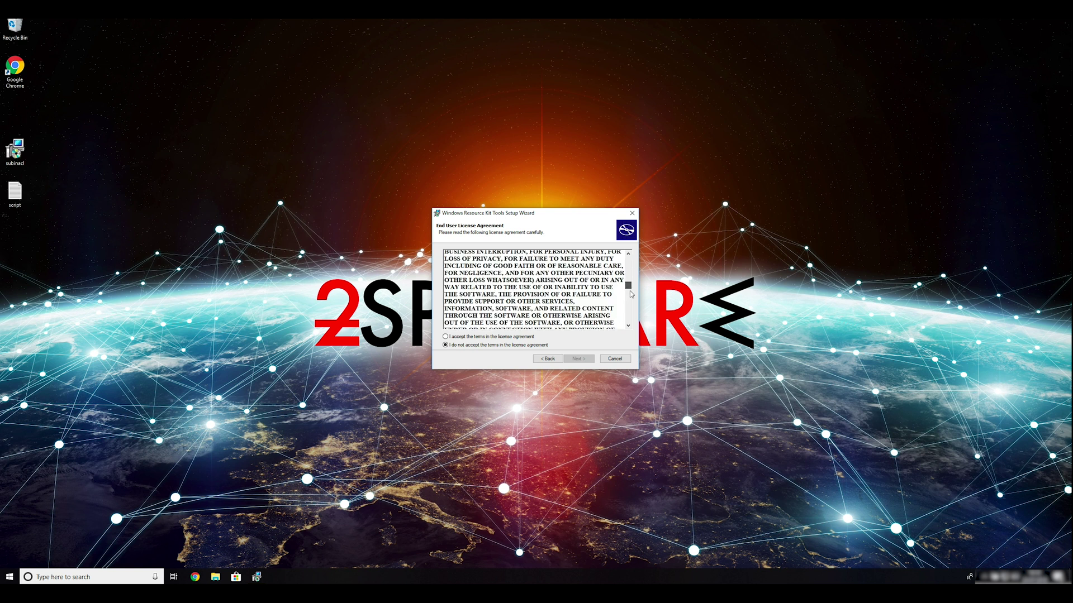
pyautogui.click(445, 336)
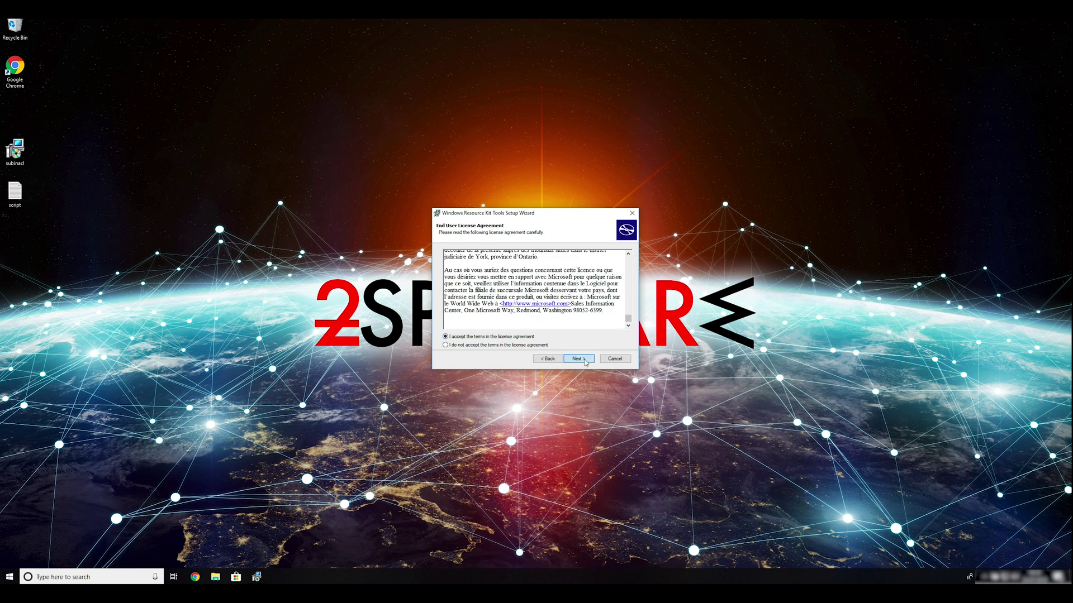
# - Install SubInAcl to the default folder, approve the UAC prompt, and finish setup
pyautogui.click(579, 358)
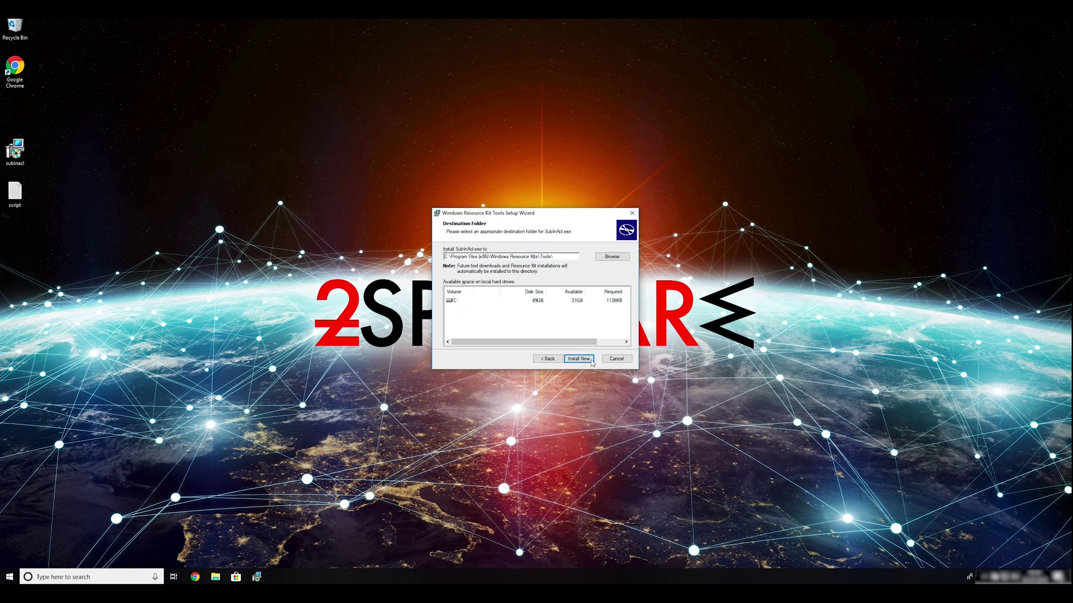
pyautogui.click(579, 359)
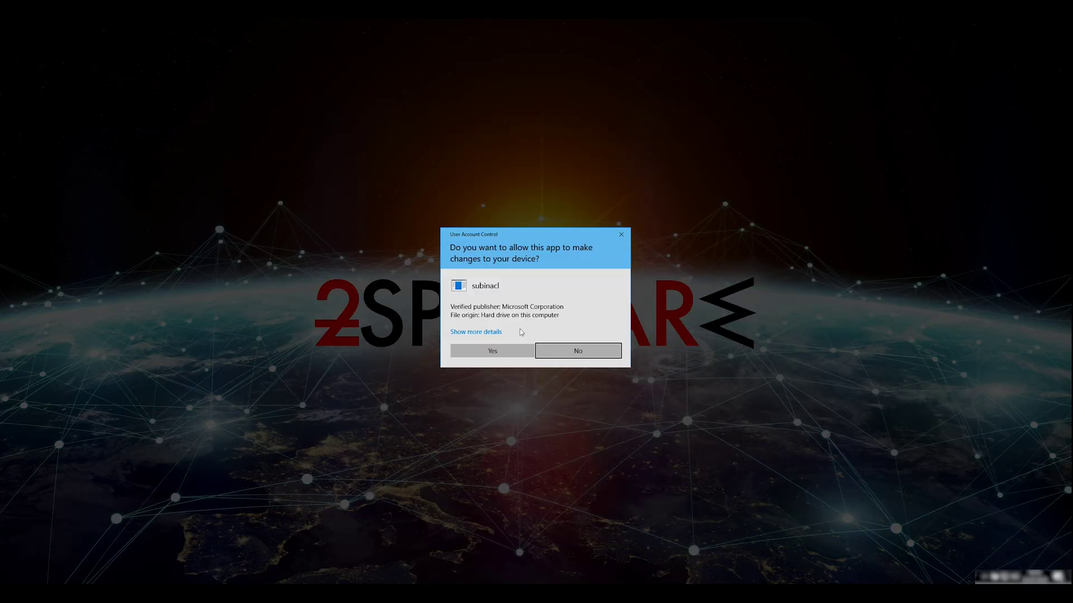
pyautogui.click(500, 357)
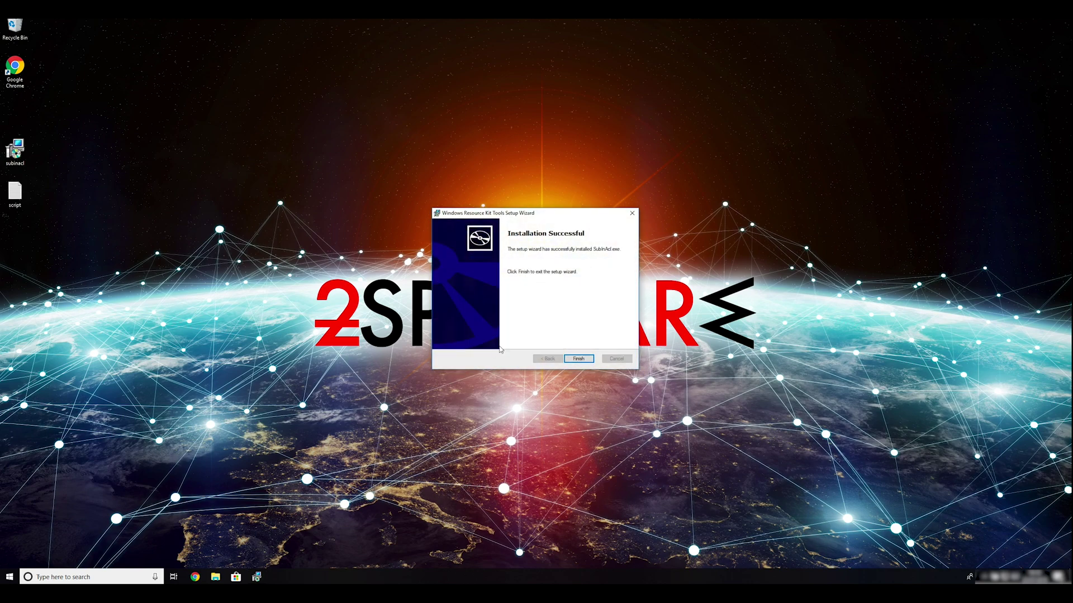
pyautogui.click(579, 361)
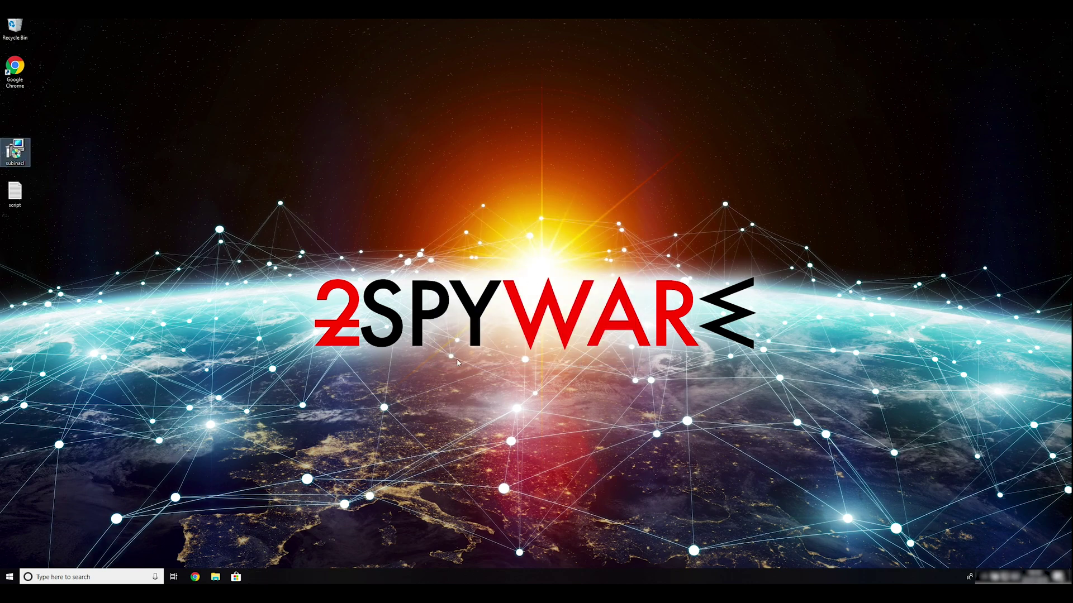
# - Run msconfig from the Win+R Run box to open System Configuration
pyautogui.click(66, 222)
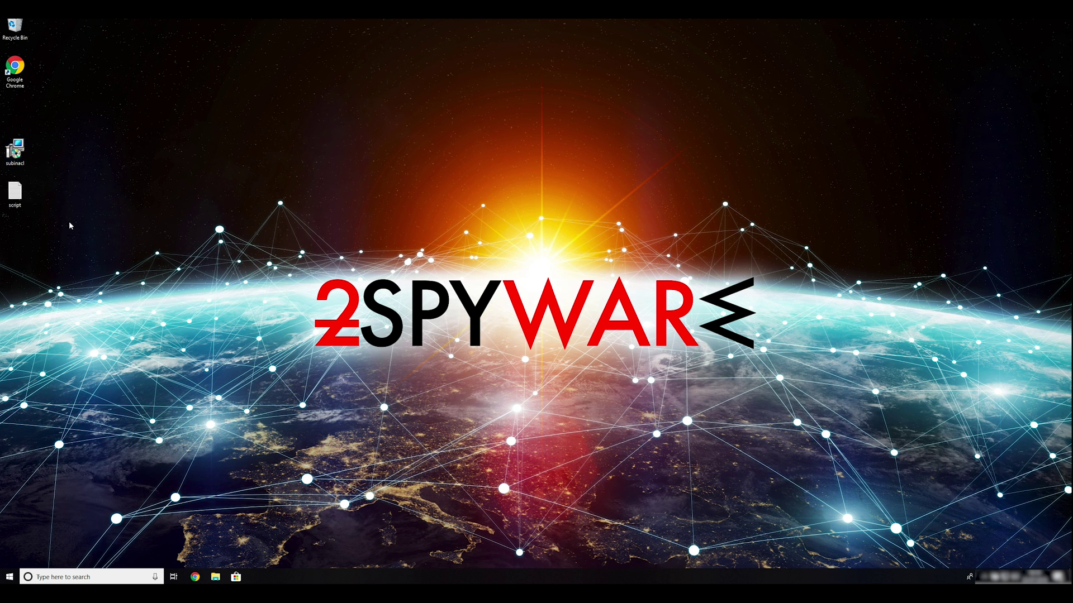
pyautogui.press('super+r')
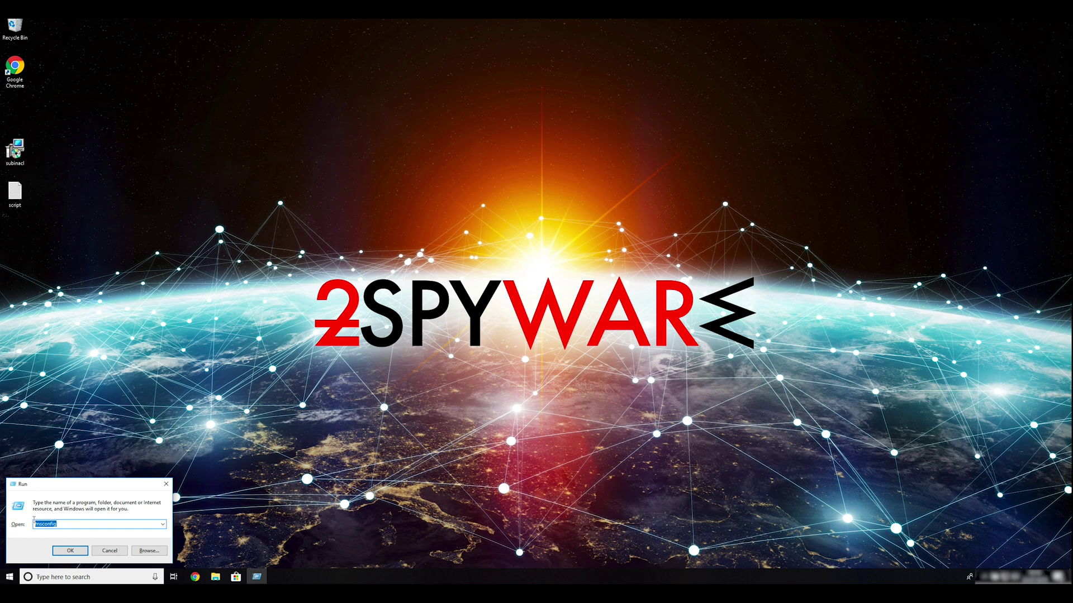
pyautogui.write('ms')
pyautogui.write('g')
pyautogui.click(70, 550)
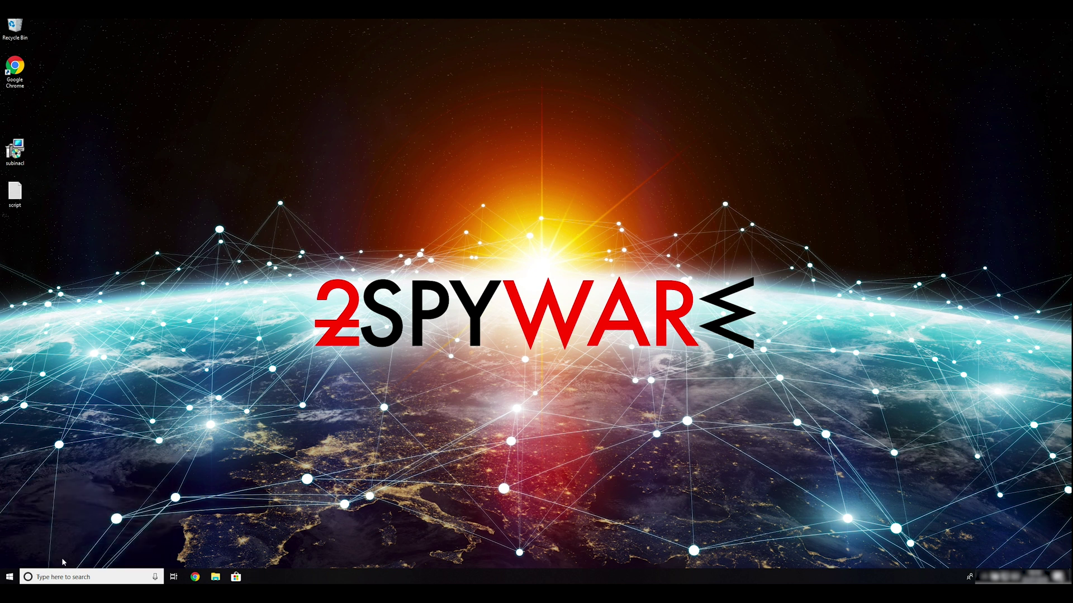
# - Enable Safe boot with networking on the Boot tab, apply it, and confirm
pyautogui.moveTo(526, 215); pyautogui.dragTo(555, 174)
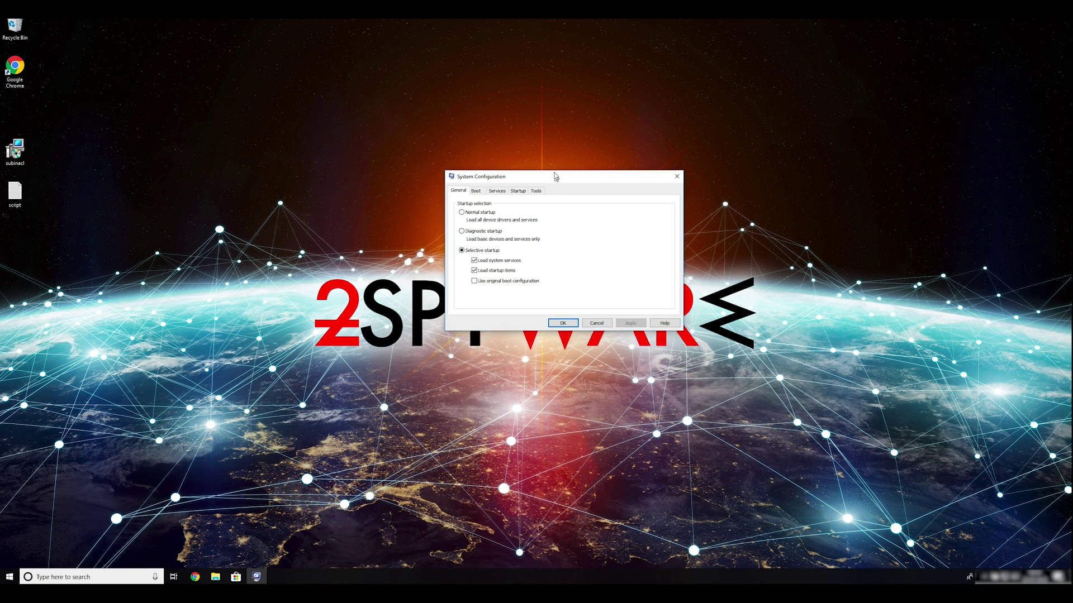
pyautogui.click(476, 187)
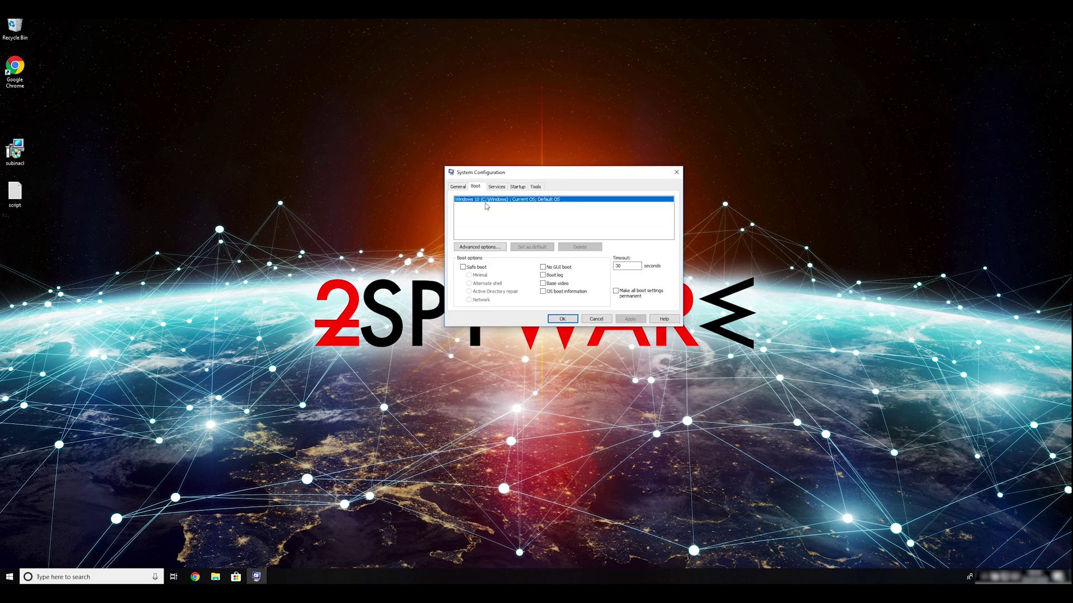
pyautogui.click(462, 268)
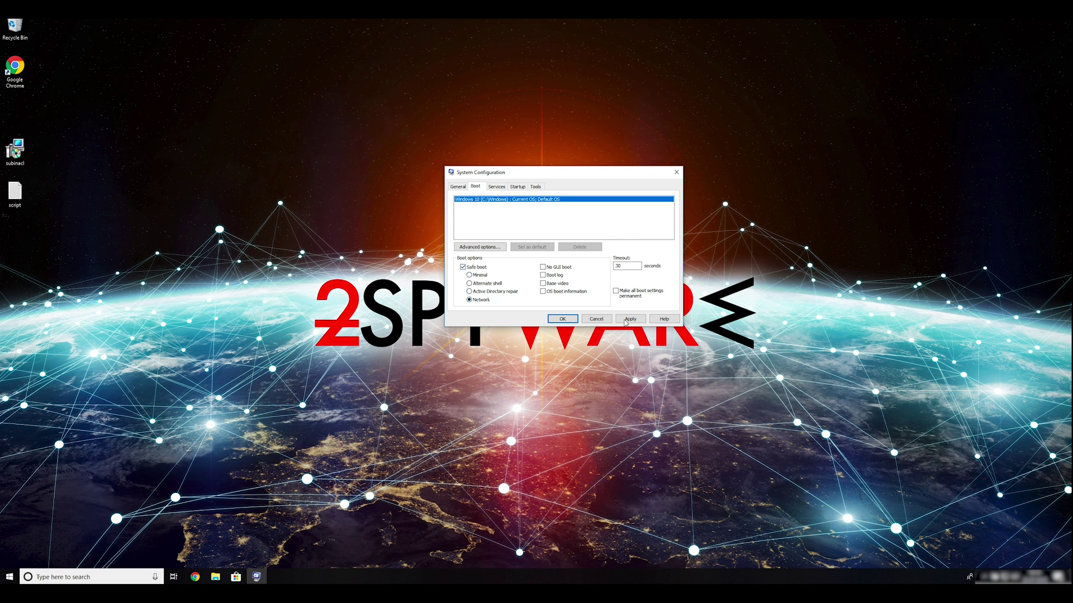
pyautogui.click(636, 323)
pyautogui.click(563, 319)
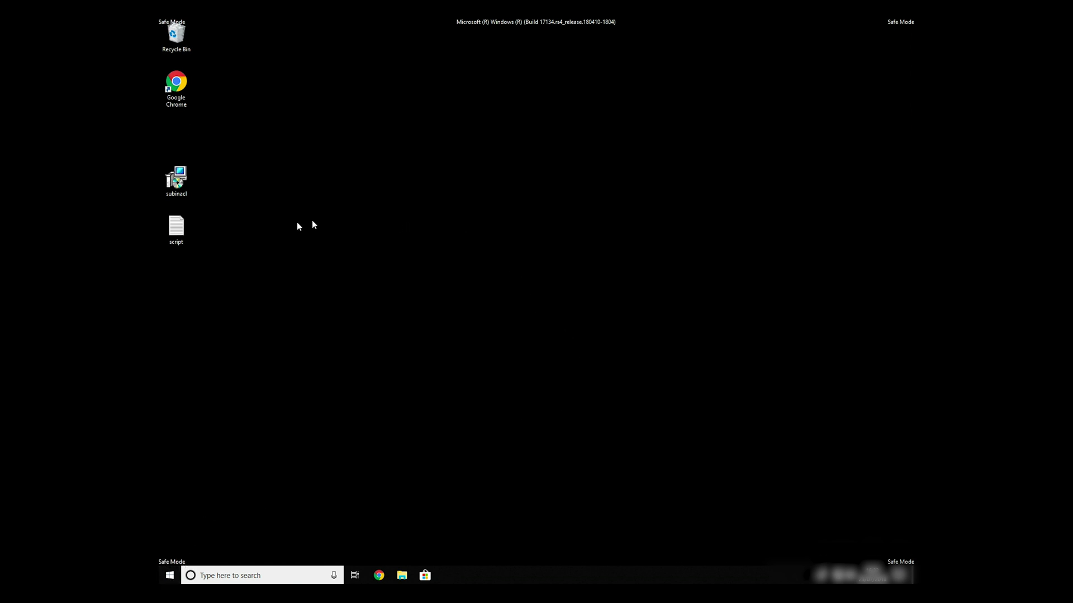
# - Open the desktop script file and add a blank line after the last subinacl command
pyautogui.moveTo(260, 266); pyautogui.dragTo(203, 222)
pyautogui.click(177, 227)
pyautogui.doubleClick(178, 226)
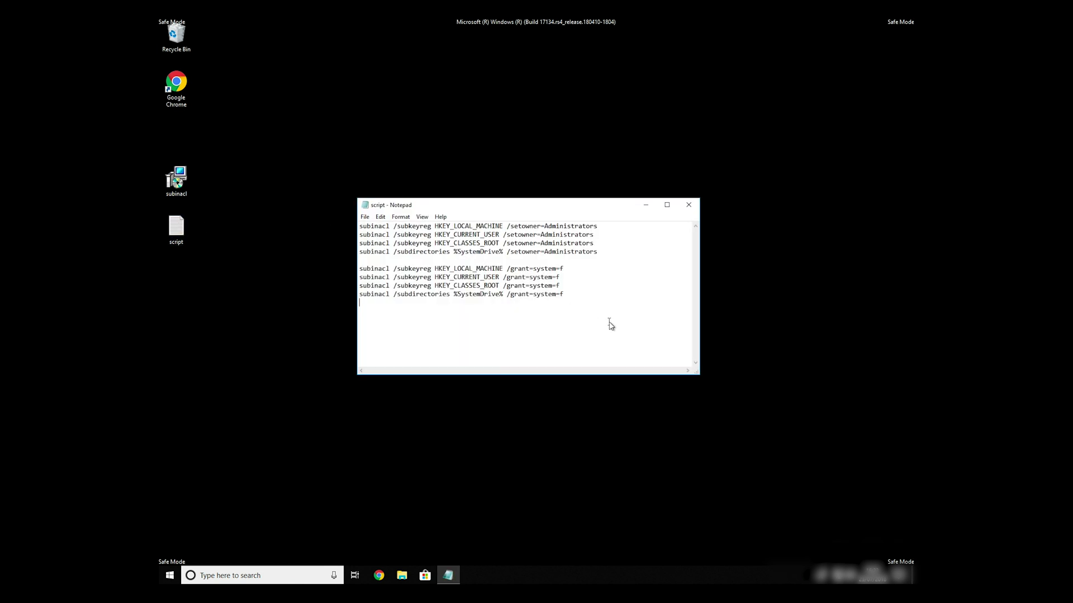
pyautogui.moveTo(564, 294); pyautogui.dragTo(305, 222)
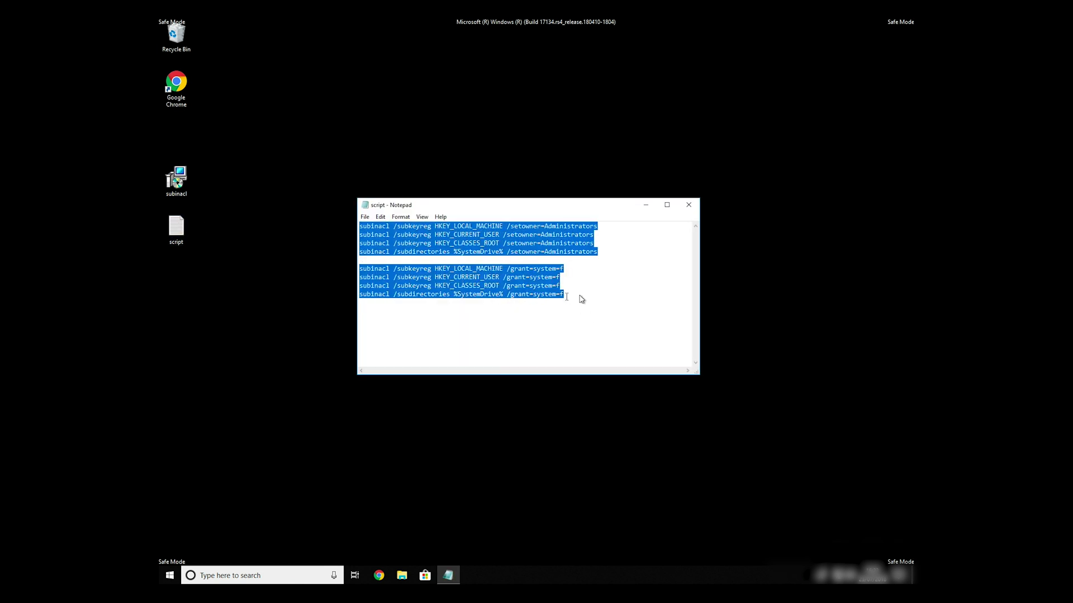
pyautogui.click(581, 299)
pyautogui.press('Return')
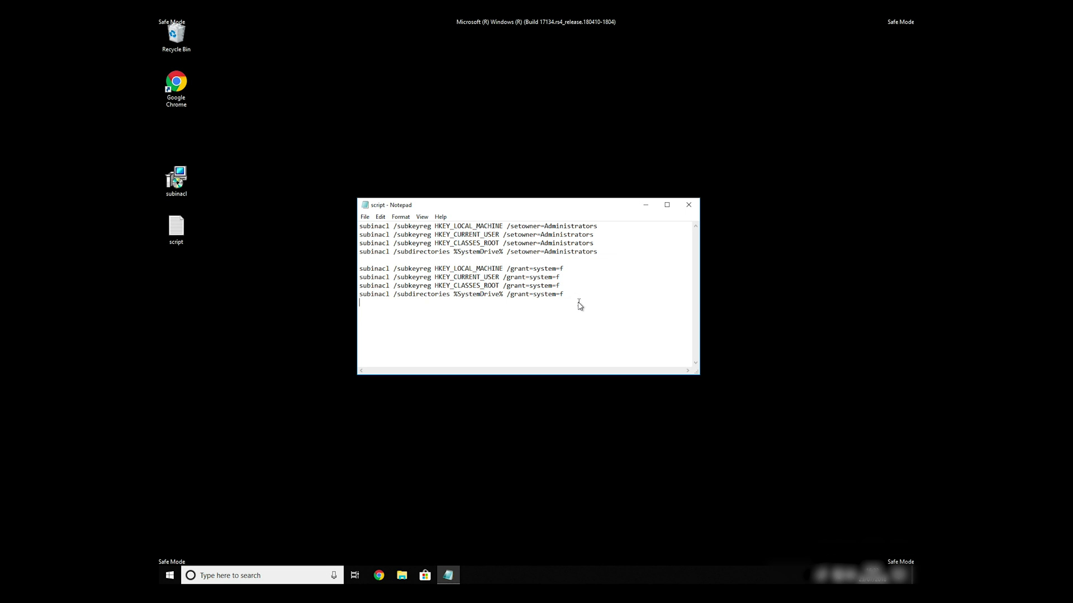
pyautogui.click(365, 217)
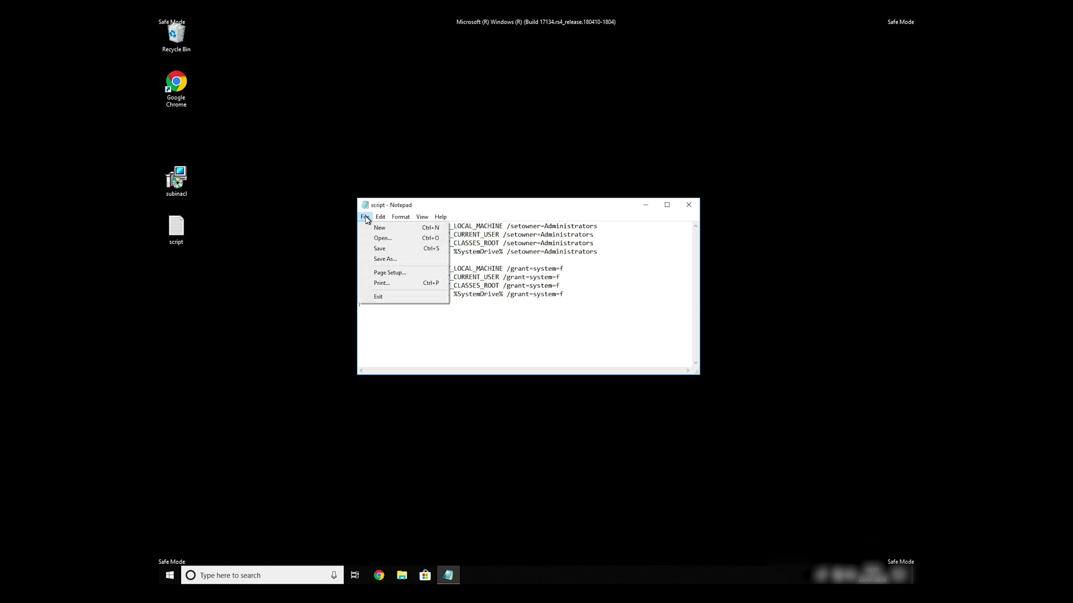
# - Save the script to the Desktop as FIX.BAT with type All Files, then close Notepad
pyautogui.click(380, 259)
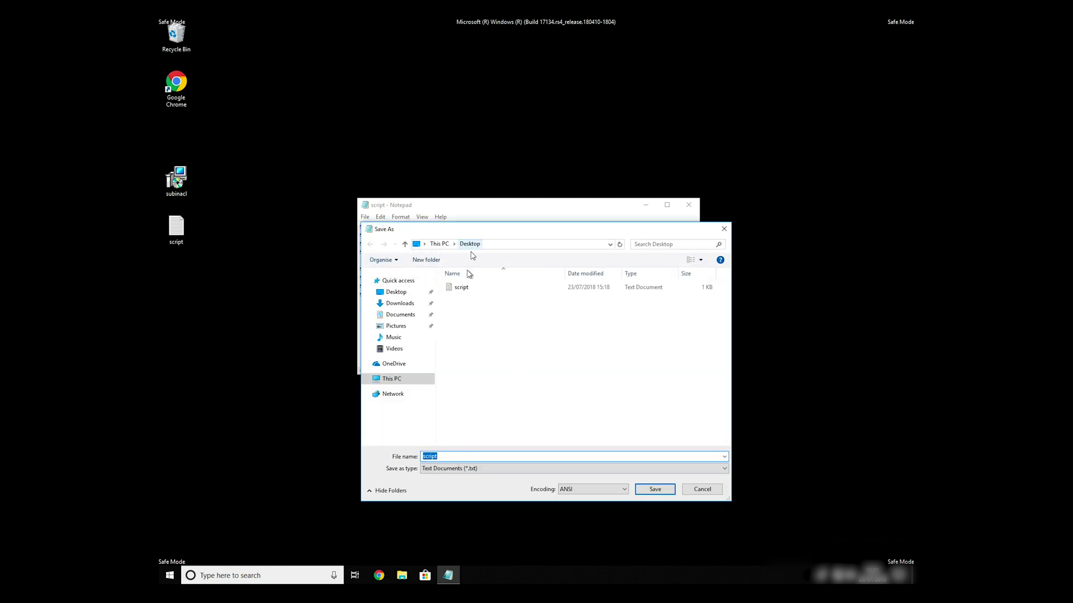
pyautogui.click(466, 246)
pyautogui.click(456, 457)
pyautogui.moveTo(439, 457); pyautogui.dragTo(412, 452)
pyautogui.write('FIX.BAT')
pyautogui.click(468, 471)
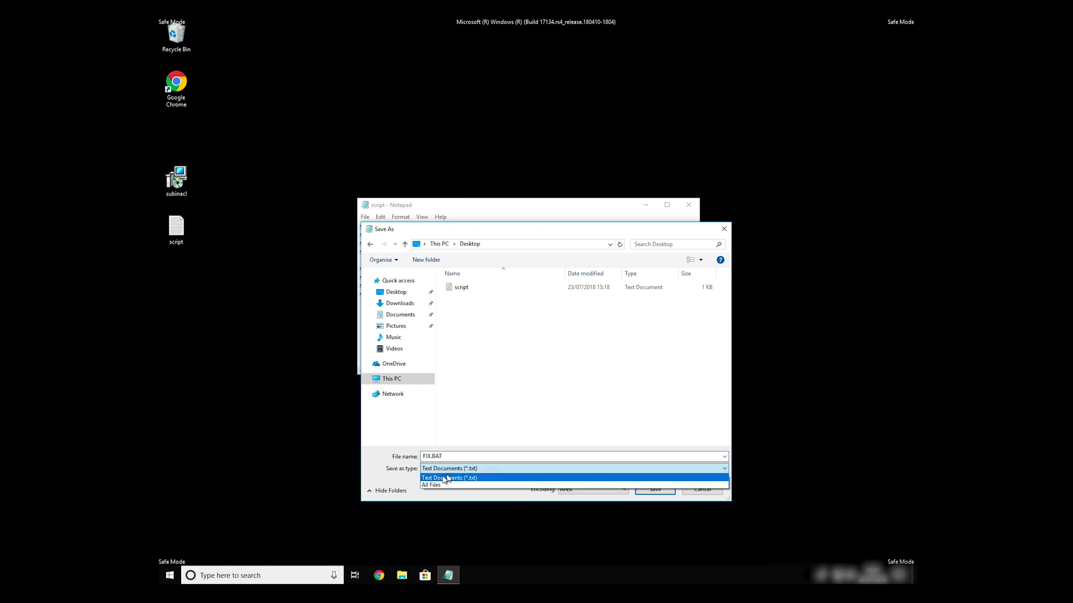
pyautogui.click(435, 486)
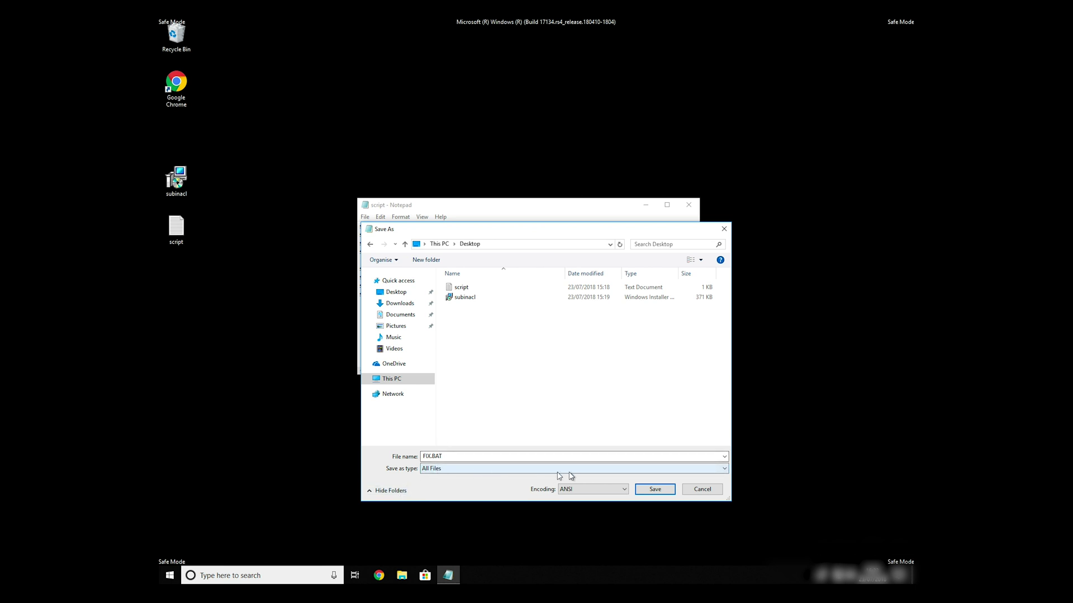
pyautogui.click(654, 490)
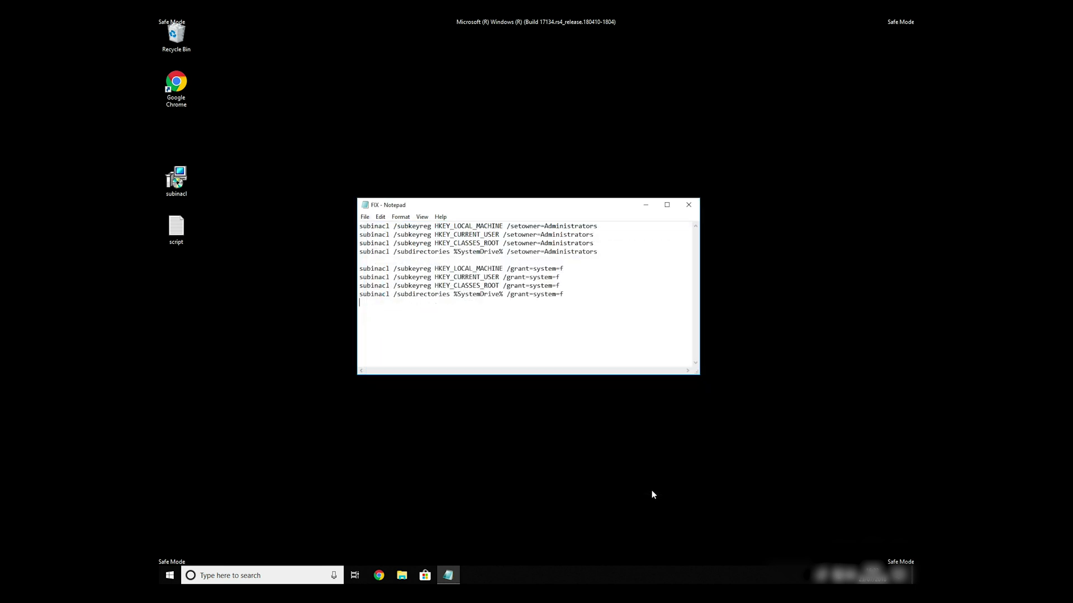
pyautogui.hotkey('alt', 'F4')
# - Copy FIX.BAT from the desktop and browse to the Local Disk (C:) drive
pyautogui.rightClick(175, 133)
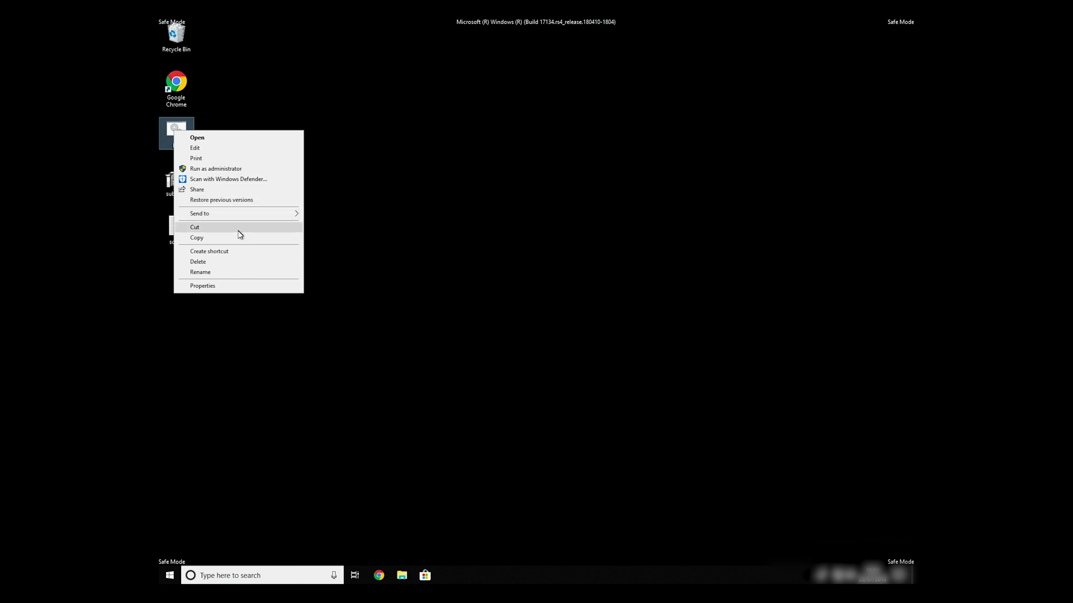
pyautogui.click(197, 238)
pyautogui.doubleClick(176, 34)
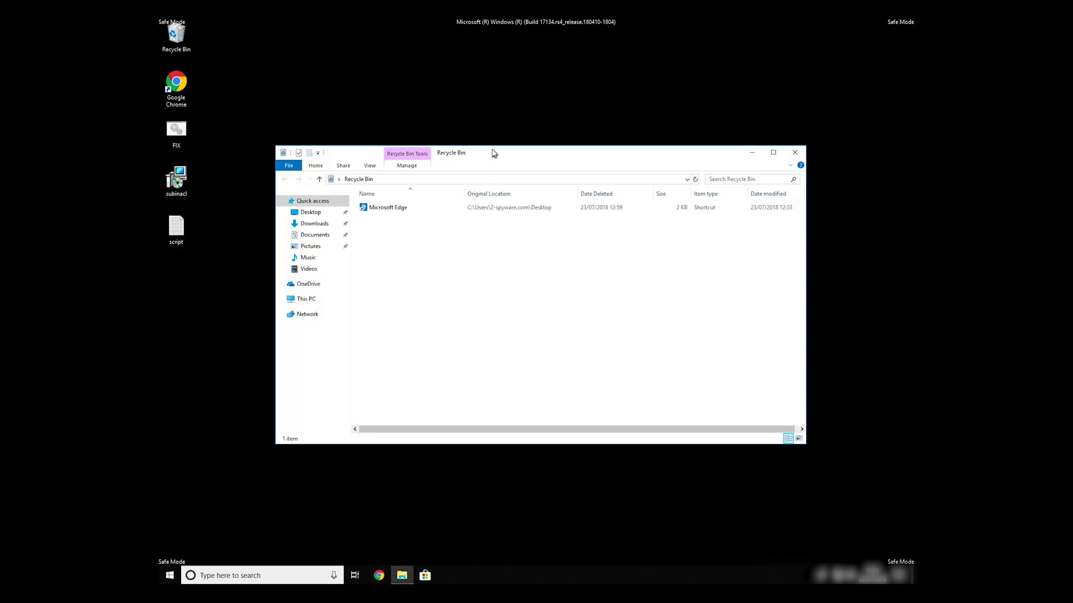
pyautogui.click(317, 328)
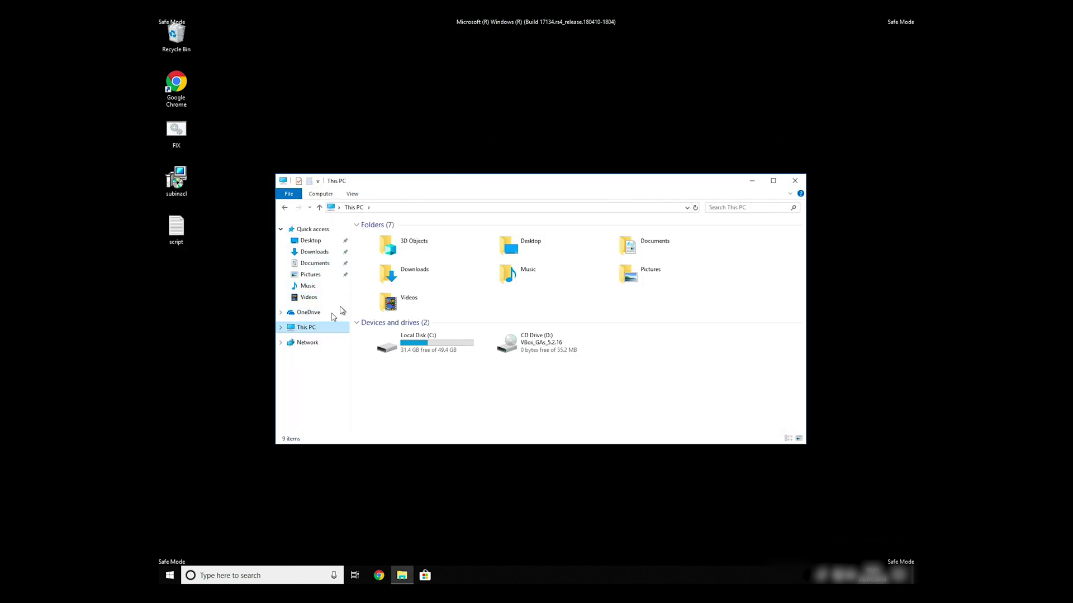
pyautogui.doubleClick(413, 342)
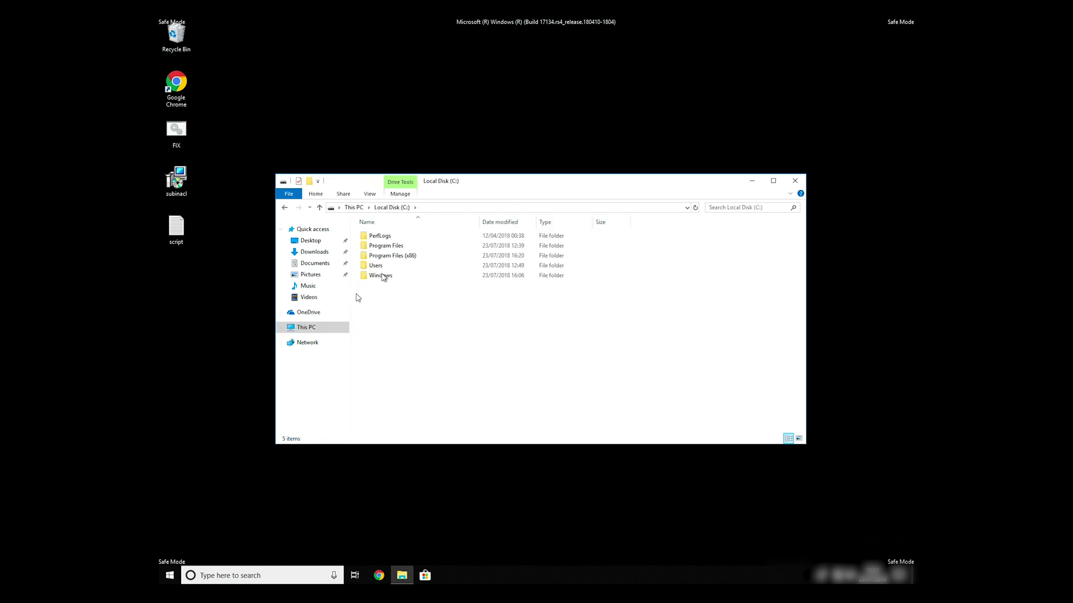
# - Paste FIX.BAT into the Windows Resource Kits Tools folder and close the window
pyautogui.click(384, 258)
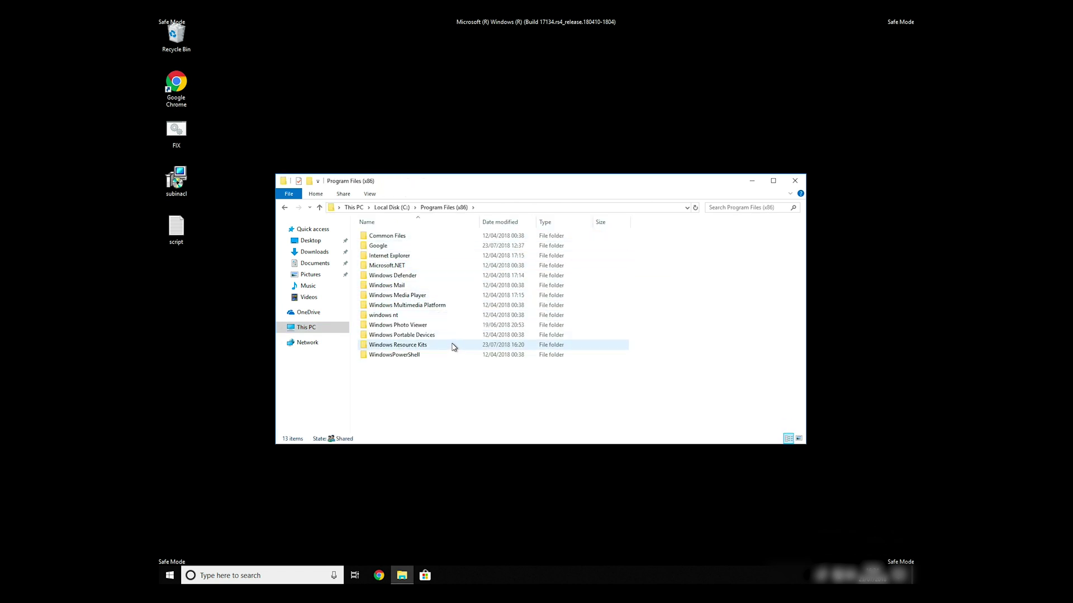
pyautogui.doubleClick(423, 347)
pyautogui.doubleClick(376, 239)
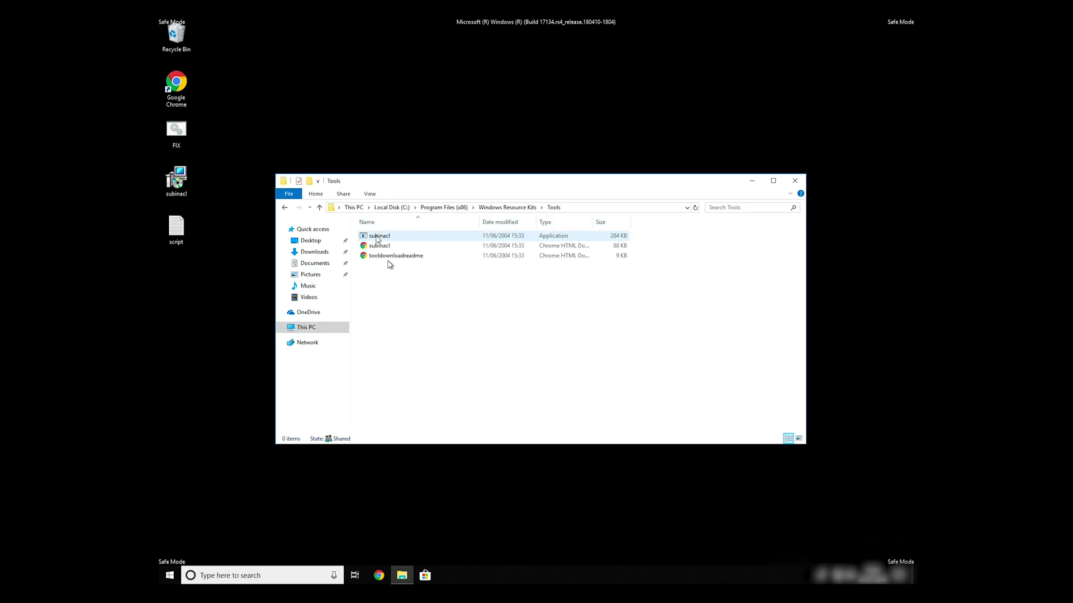
pyautogui.rightClick(416, 318)
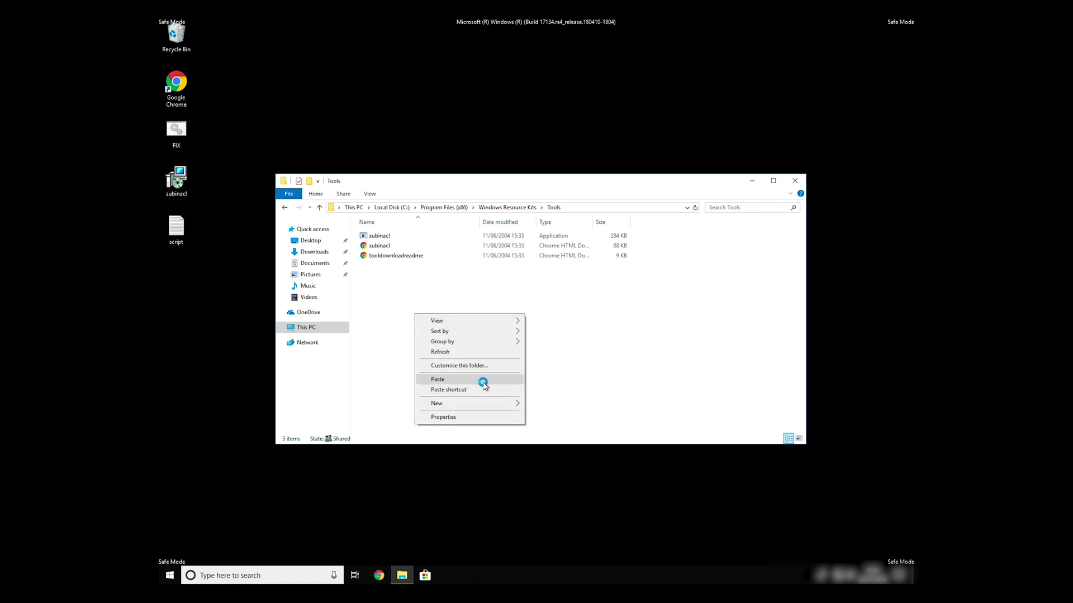
pyautogui.click(482, 379)
pyautogui.moveTo(523, 184); pyautogui.dragTo(538, 145)
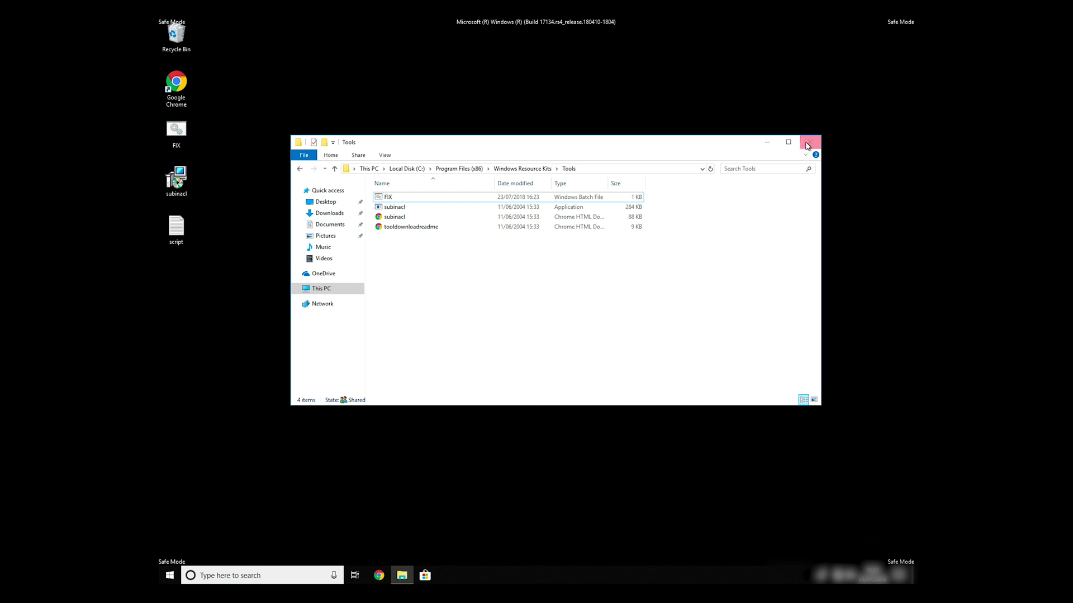
pyautogui.click(809, 143)
# - Launch Command Prompt as administrator from Windows search
pyautogui.click(217, 576)
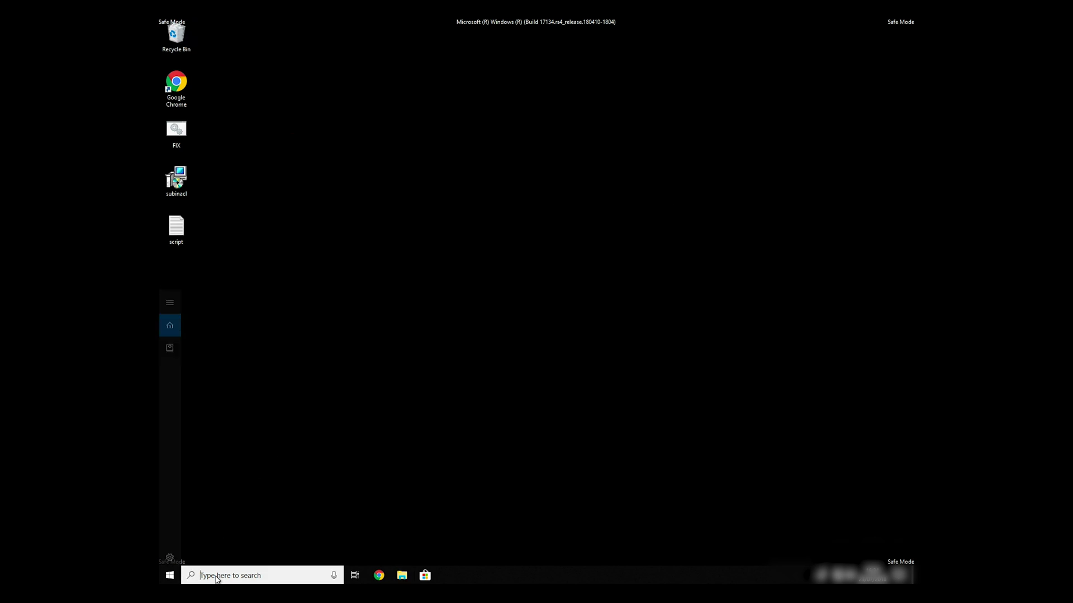
pyautogui.write('cmd')
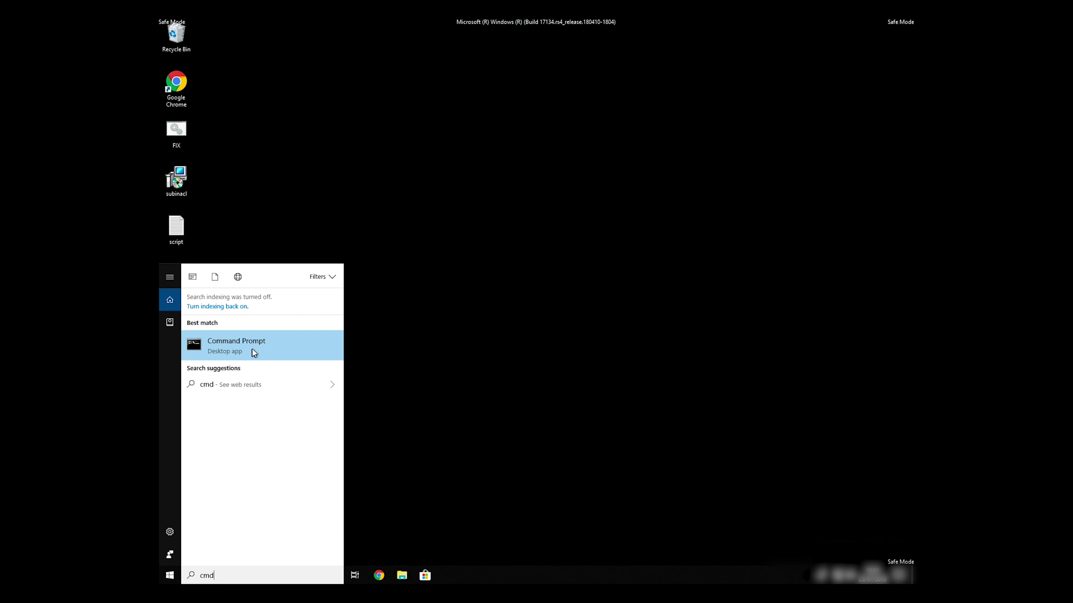
pyautogui.rightClick(240, 350)
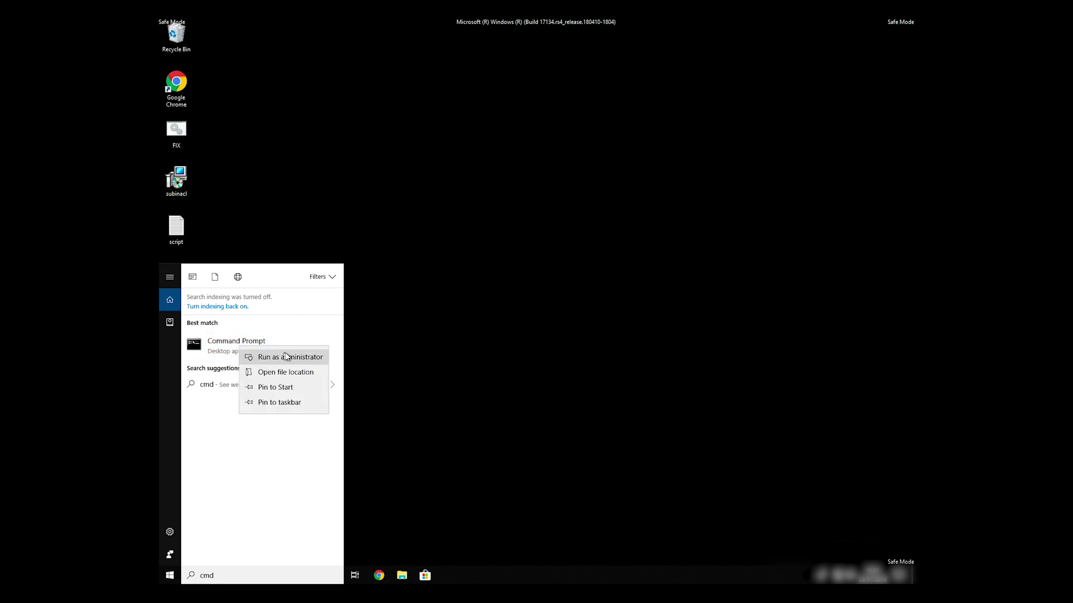
pyautogui.click(309, 357)
pyautogui.write('CD C:\\Program')
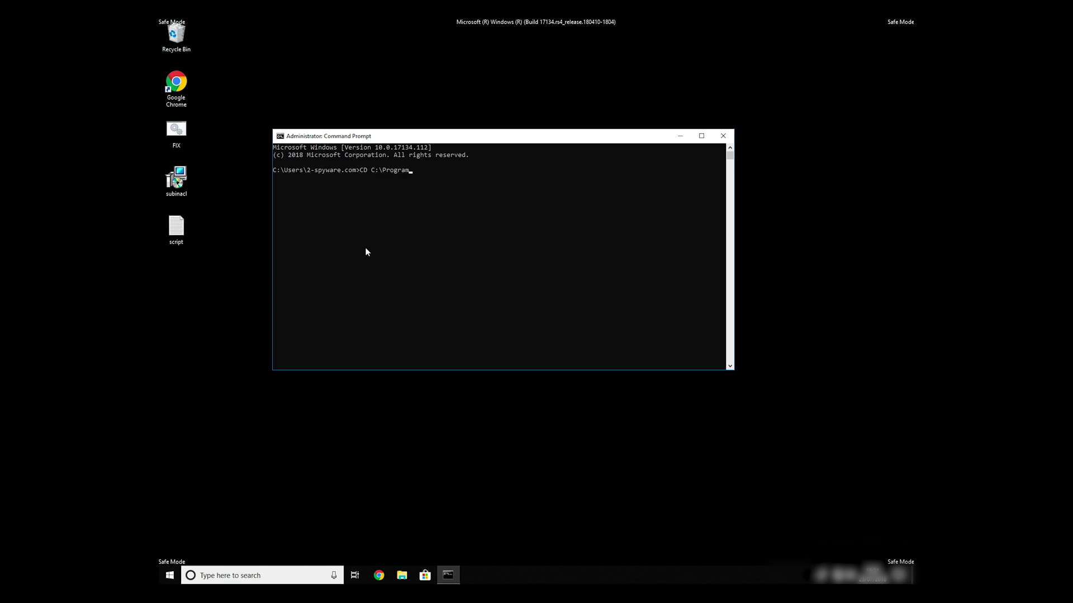
# - Change into the Windows Resource Kits Tools folder, run FIX.bat, and close the console
pyautogui.press('Tab')
pyautogui.press('Tab')
pyautogui.press('Left')
pyautogui.write('\\')
pyautogui.press('Tab')
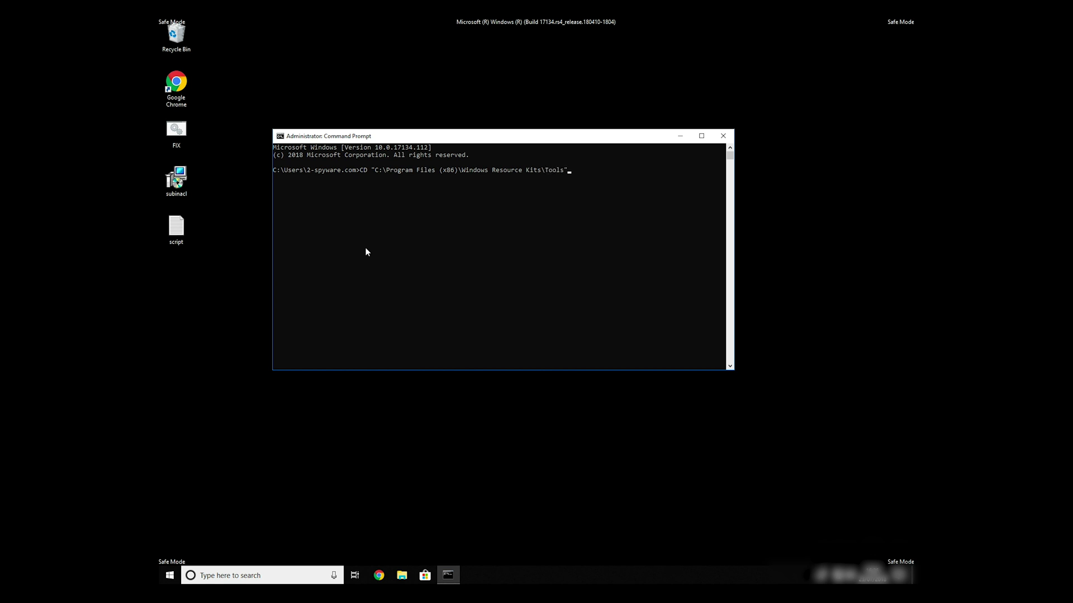
pyautogui.press('Return')
pyautogui.write('F')
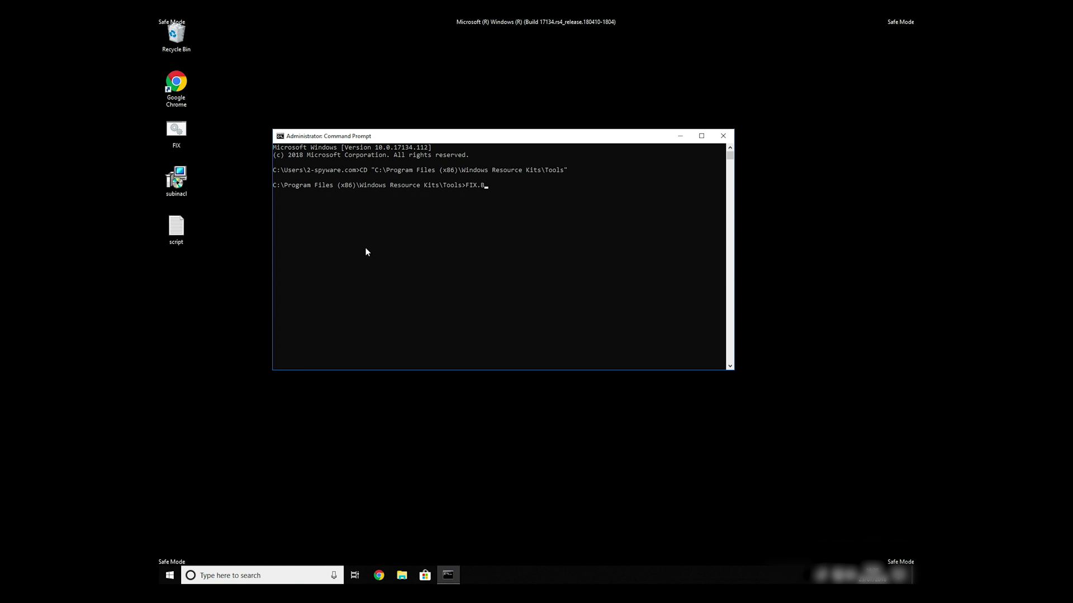
pyautogui.press('Return')
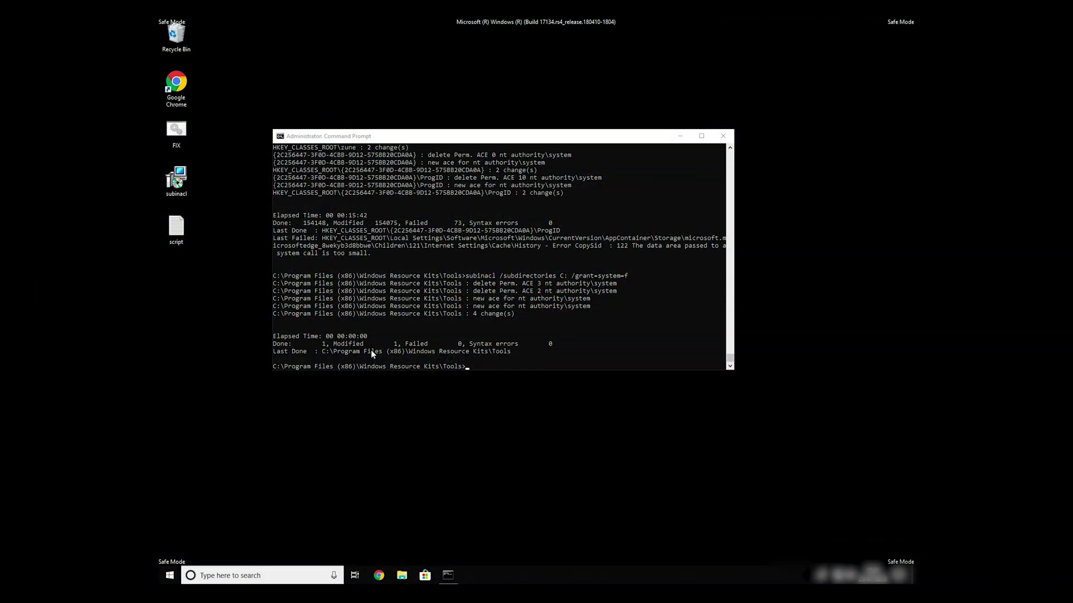
pyautogui.click(723, 136)
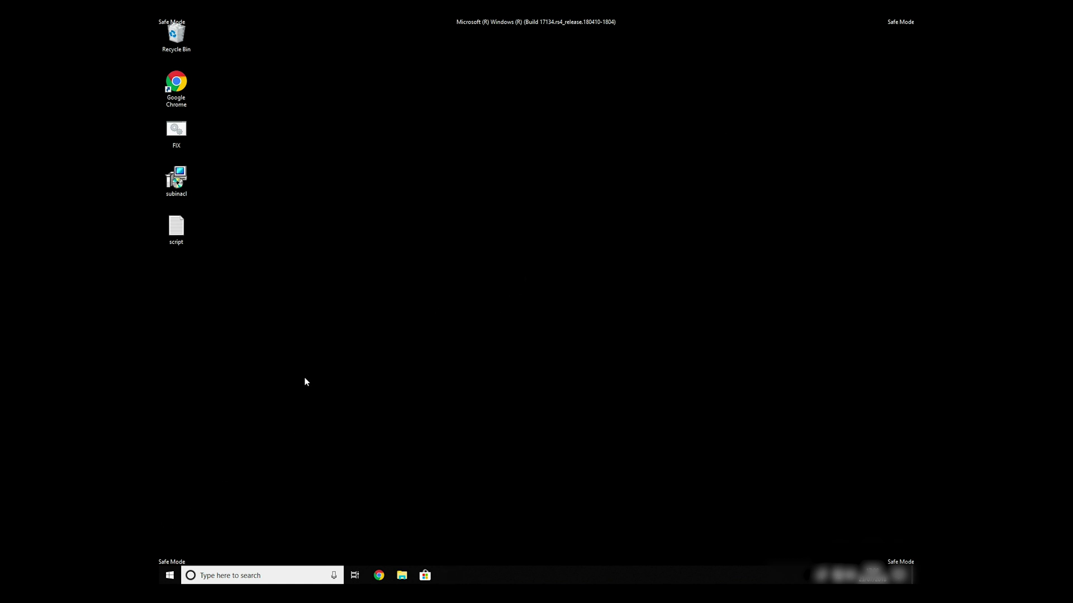
# - Run msconfig, clear the Safe boot checkbox on the Boot tab, and apply
pyautogui.press('super+r')
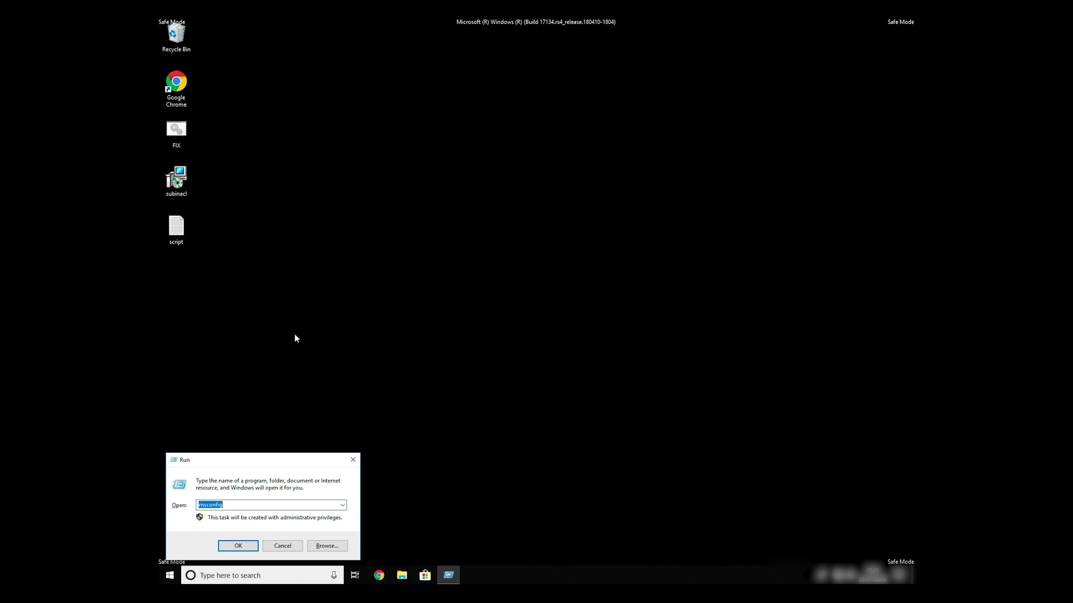
pyautogui.click(241, 546)
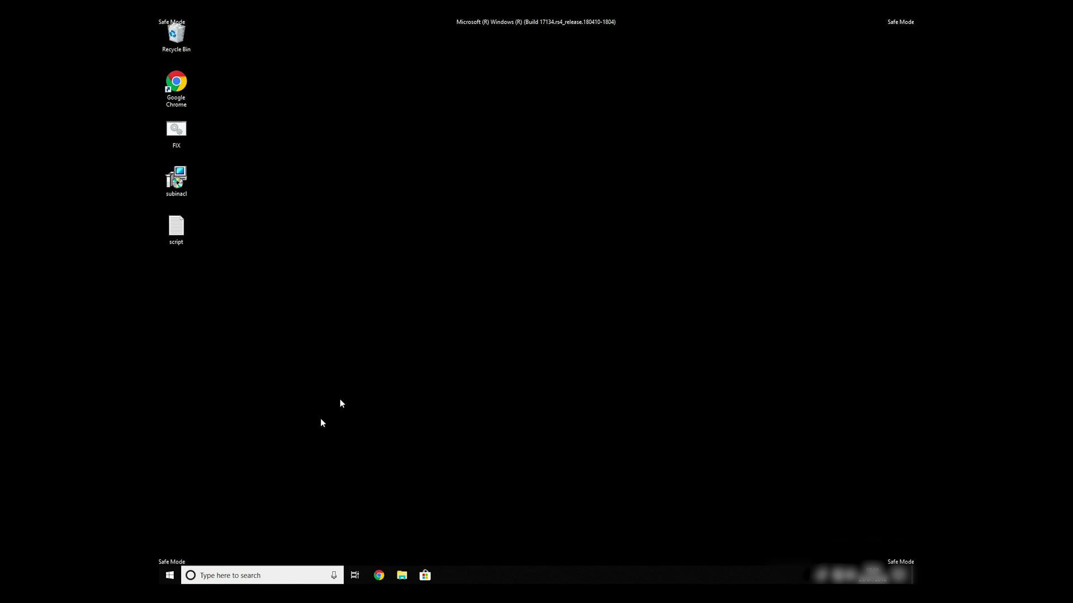
pyautogui.click(438, 223)
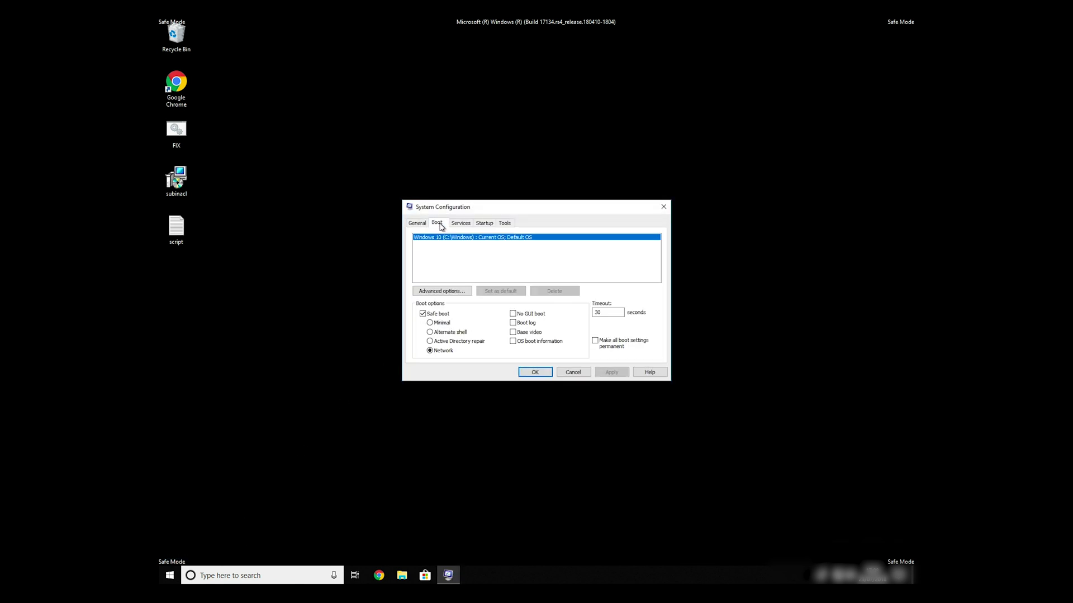
pyautogui.click(442, 313)
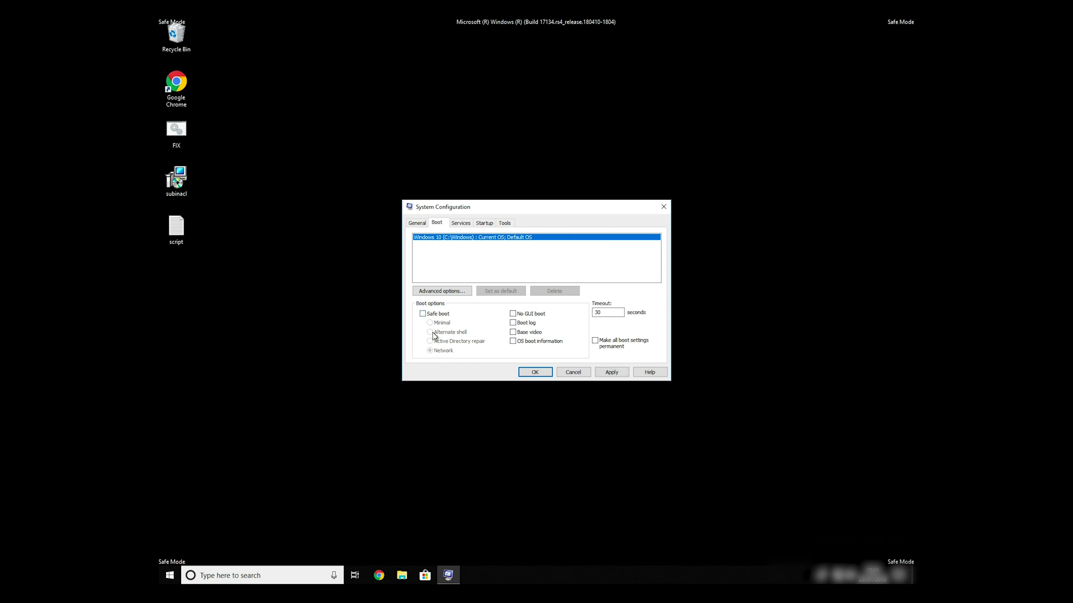
pyautogui.click(611, 372)
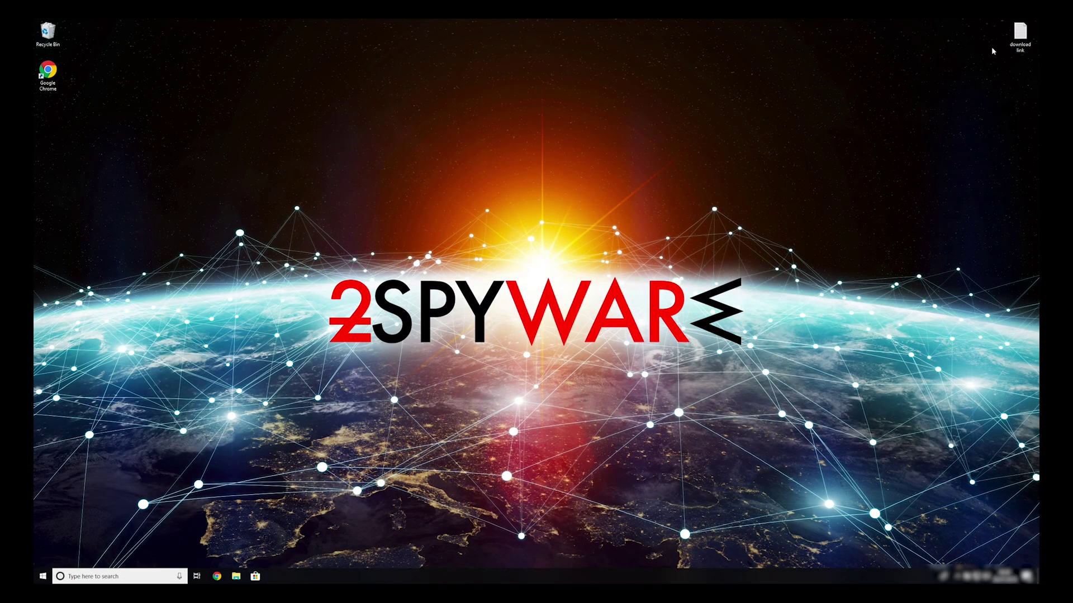
# - Copy the Data Recovery Pro URL from the download link note and close it
pyautogui.doubleClick(1020, 35)
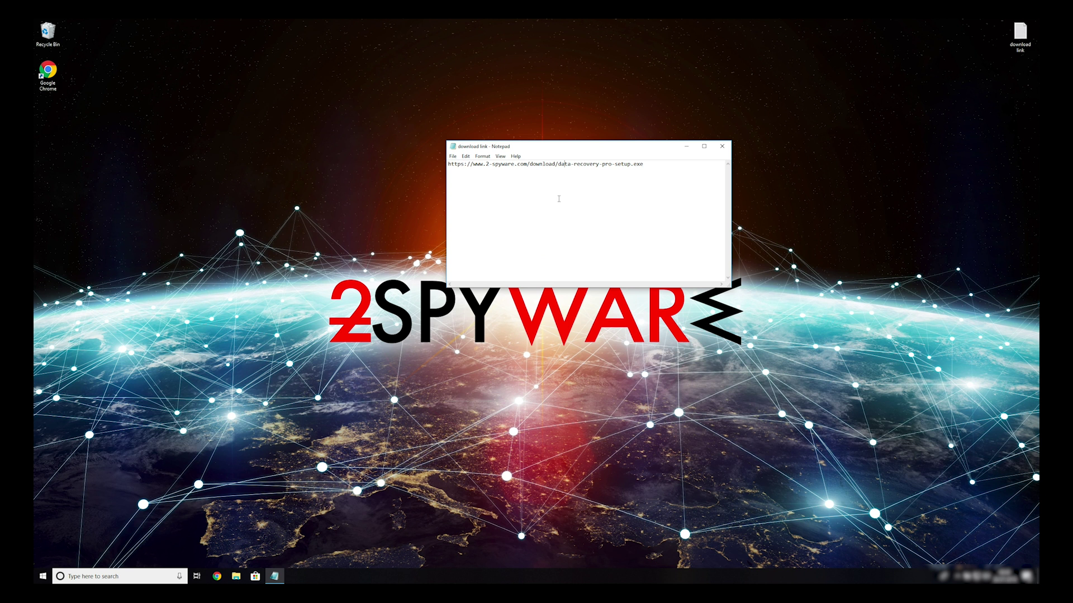
pyautogui.moveTo(557, 174); pyautogui.dragTo(449, 163)
pyautogui.rightClick(458, 163)
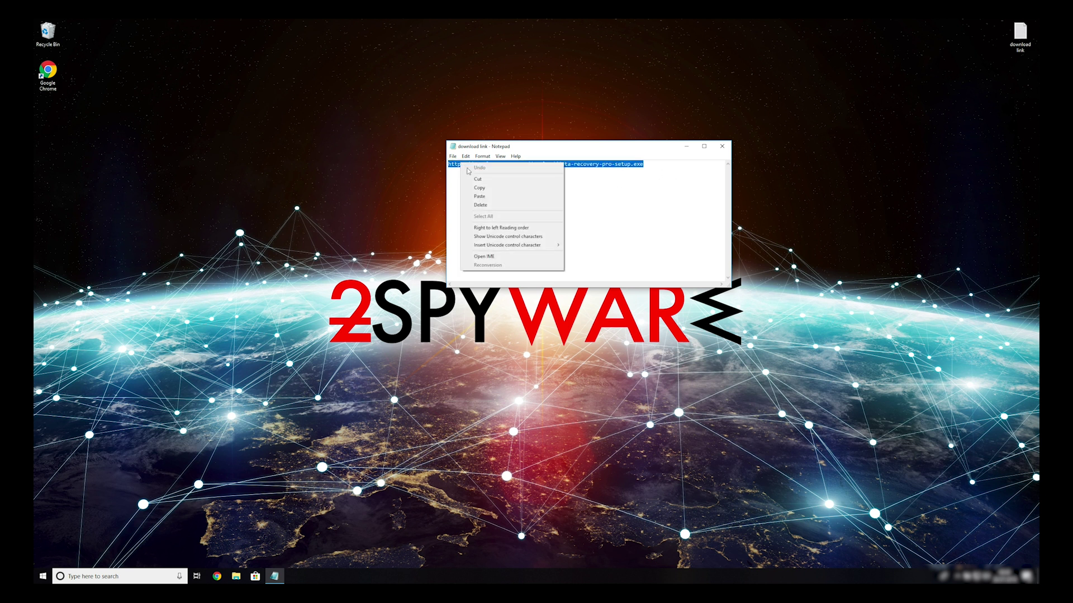
pyautogui.click(481, 192)
pyautogui.click(727, 147)
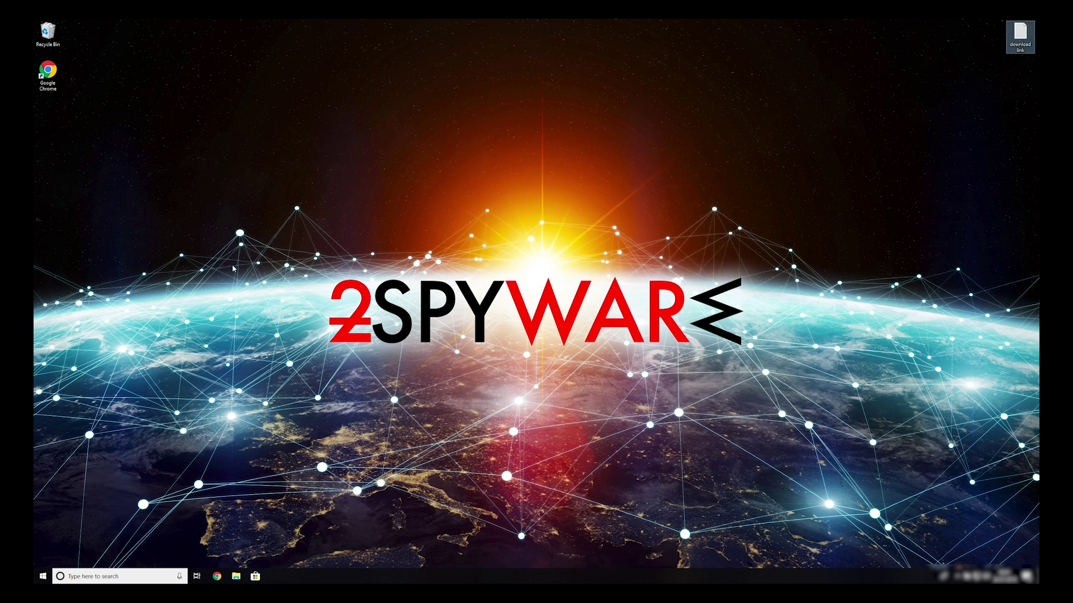
# - Paste the URL into Chrome's address bar to download the installer, then open it
pyautogui.click(217, 576)
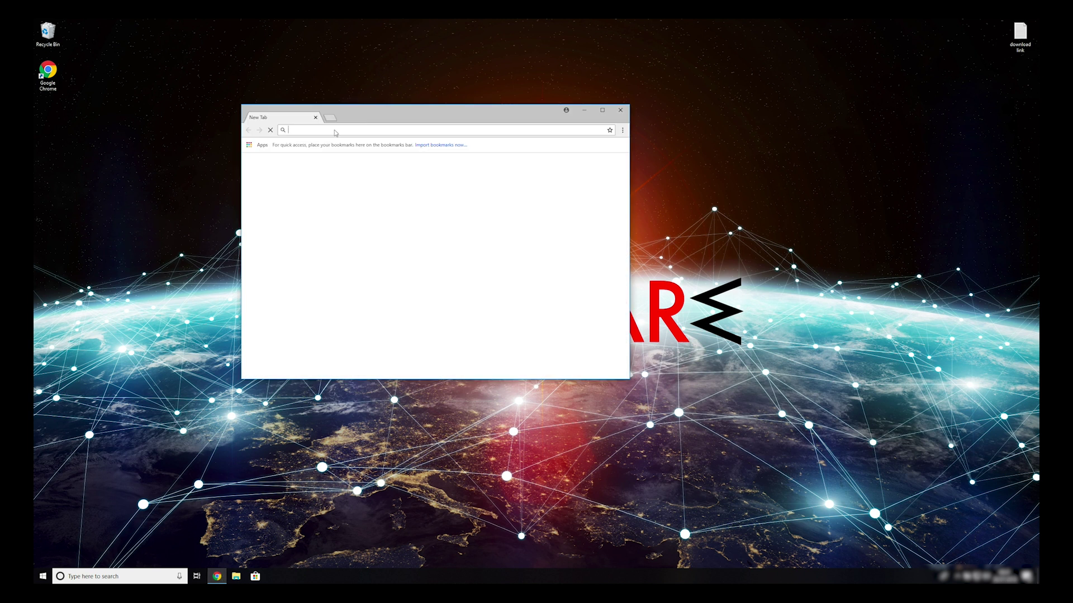
pyautogui.rightClick(335, 131)
pyautogui.click(359, 177)
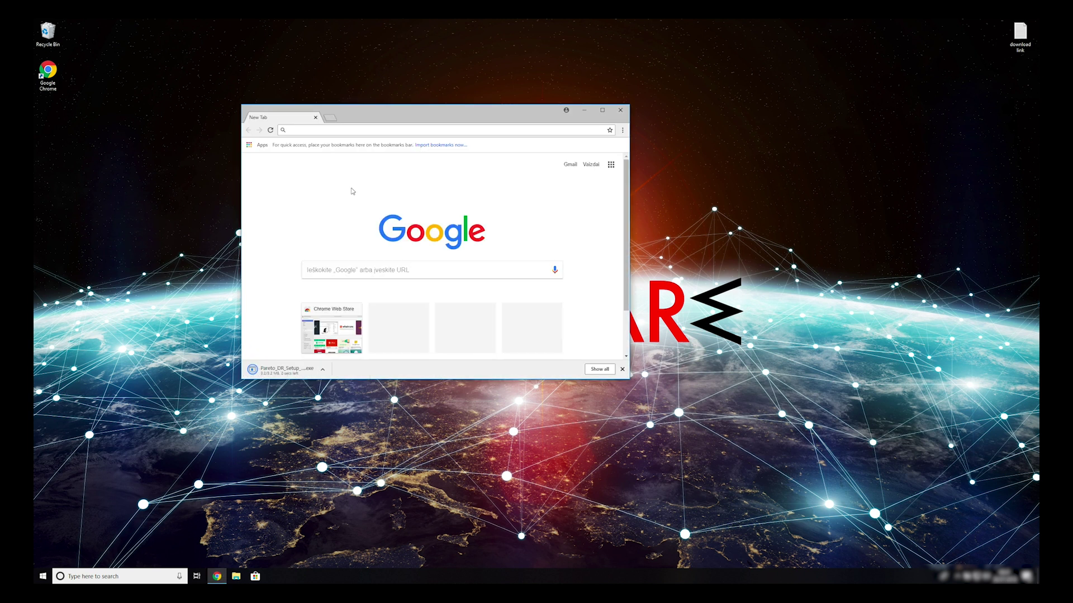
pyautogui.click(276, 370)
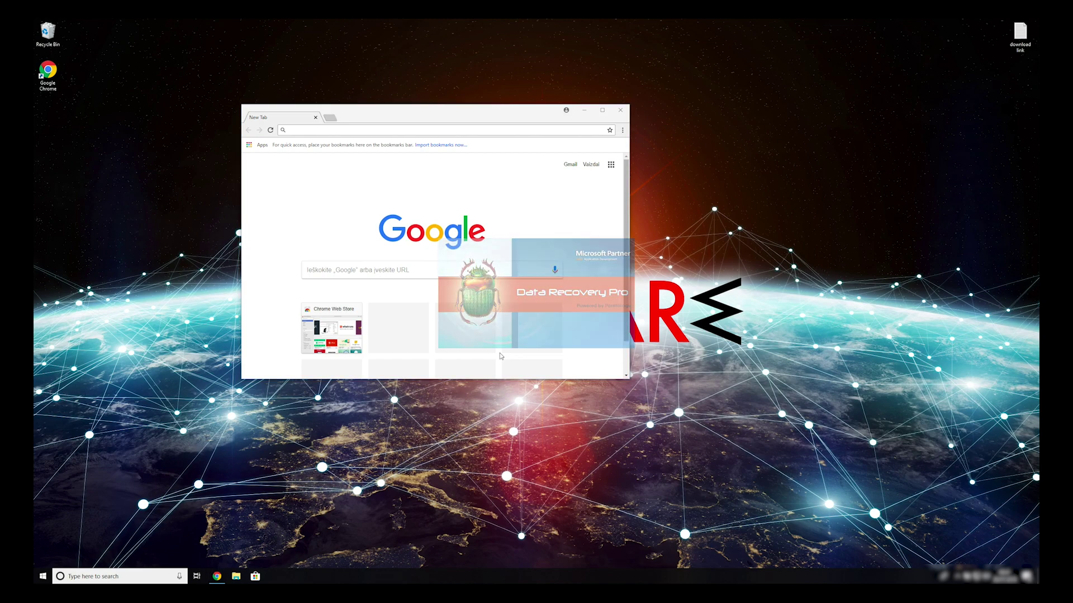
# - Accept the licence, keep default components, install, and launch Data Recovery Pro on finish
pyautogui.click(594, 385)
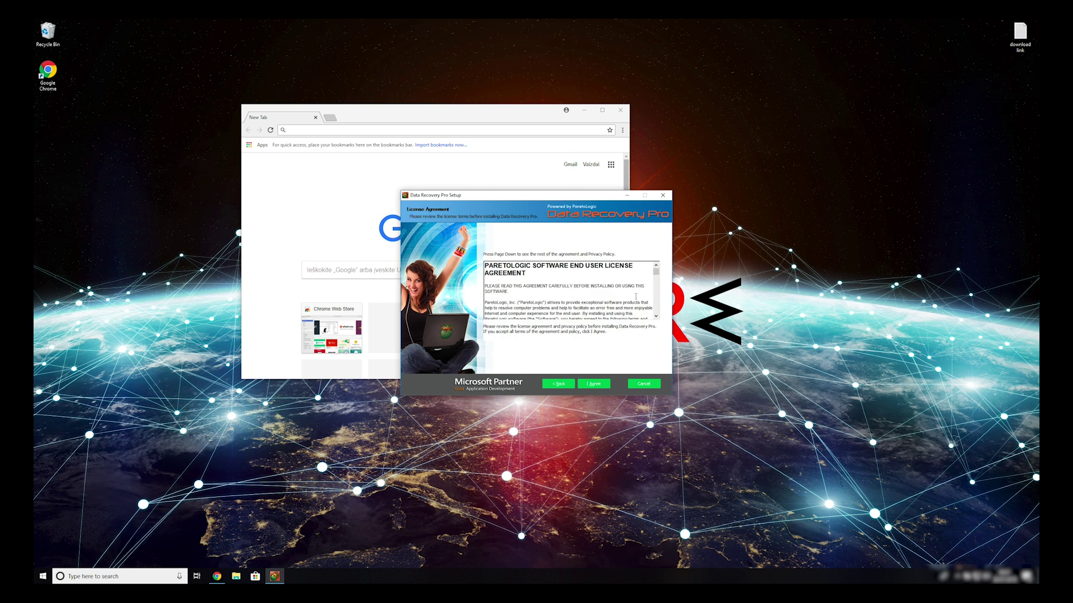
pyautogui.scroll(-5, 636, 296)
pyautogui.scroll(-5, 636, 297)
pyautogui.scroll(-5, 636, 297)
pyautogui.click(603, 385)
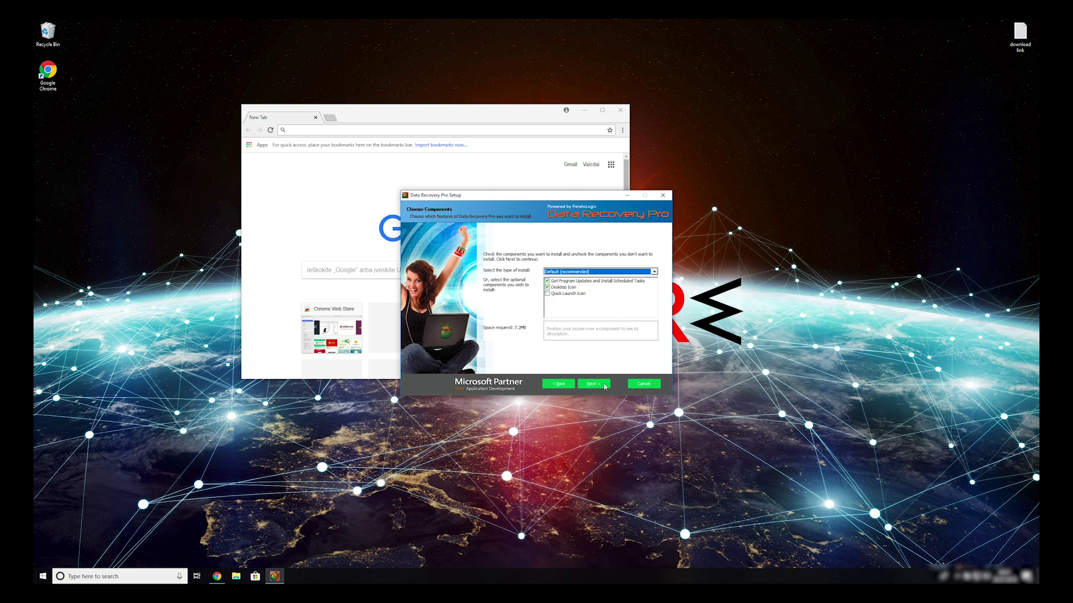
pyautogui.click(605, 385)
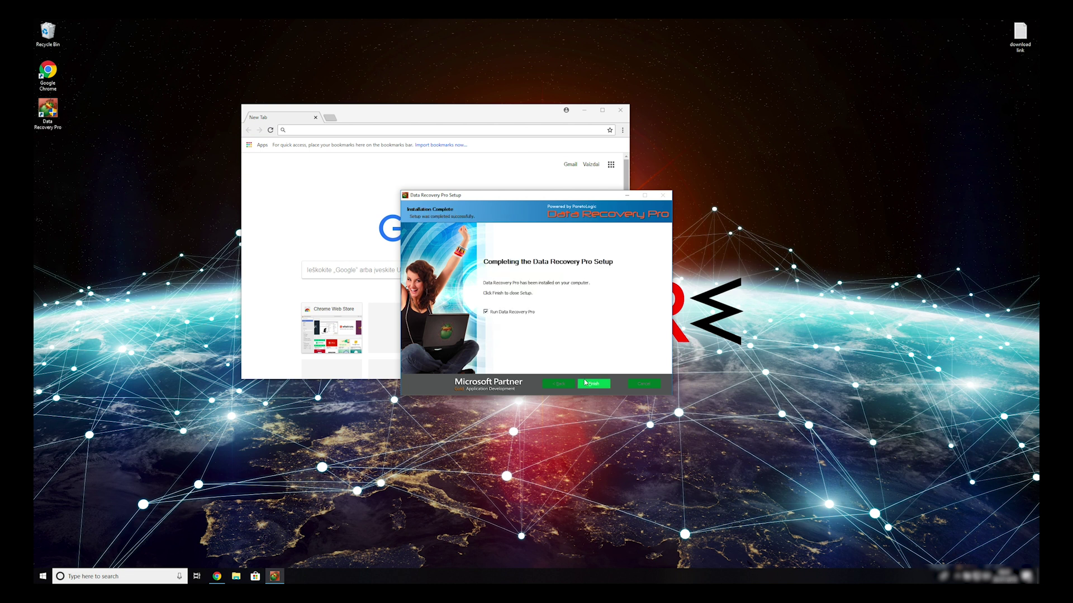
pyautogui.click(586, 383)
# - Close Chrome, center Data Recovery Pro, review File Types, and start a Quick Scan
pyautogui.click(620, 110)
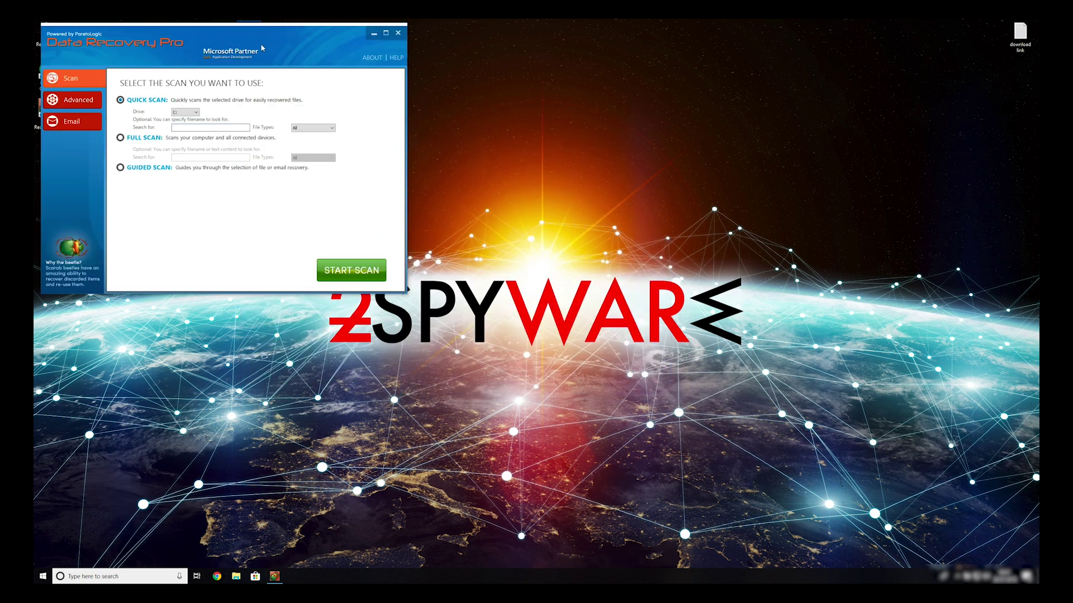
pyautogui.moveTo(238, 46); pyautogui.dragTo(619, 179)
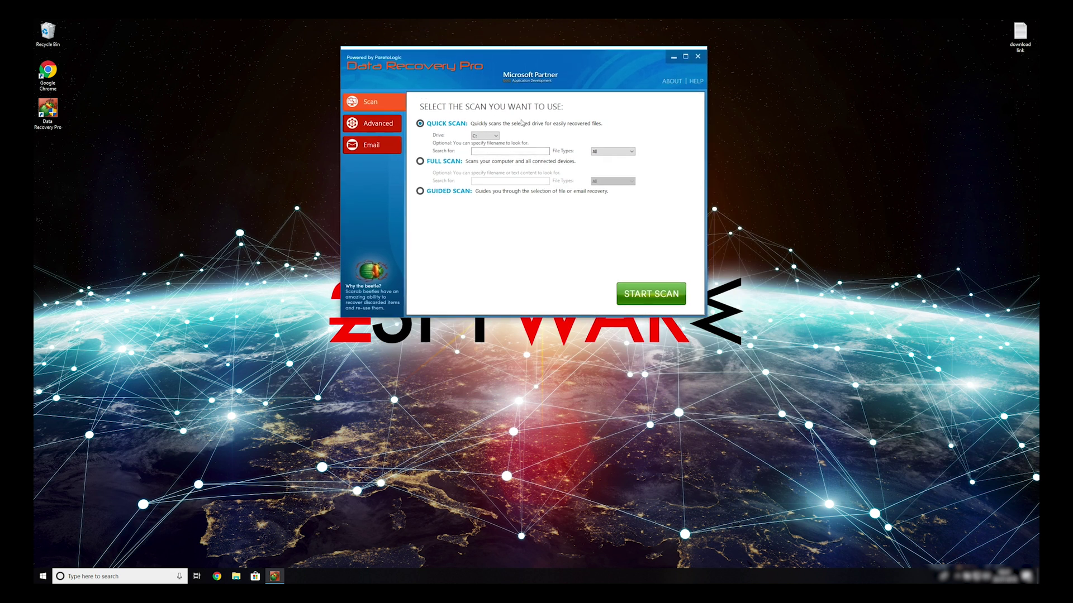
pyautogui.click(617, 152)
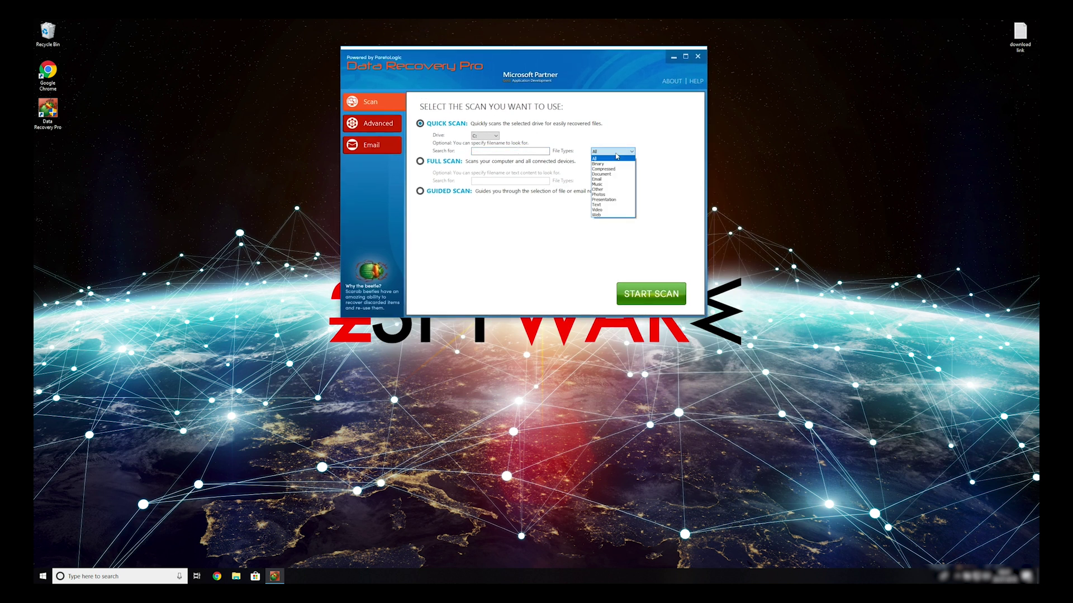
pyautogui.click(463, 164)
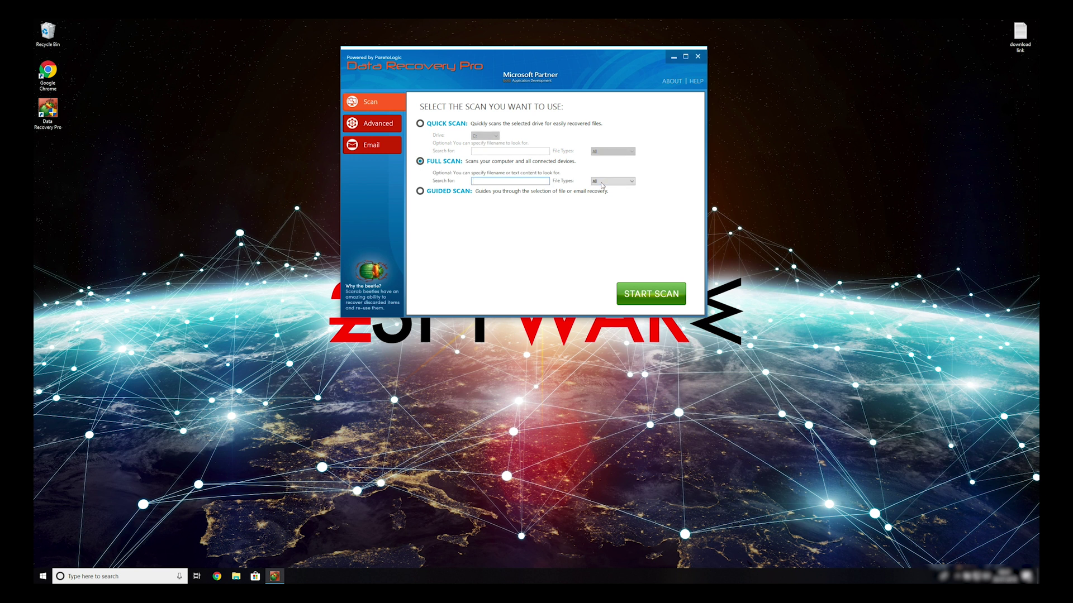
pyautogui.click(451, 125)
pyautogui.click(651, 294)
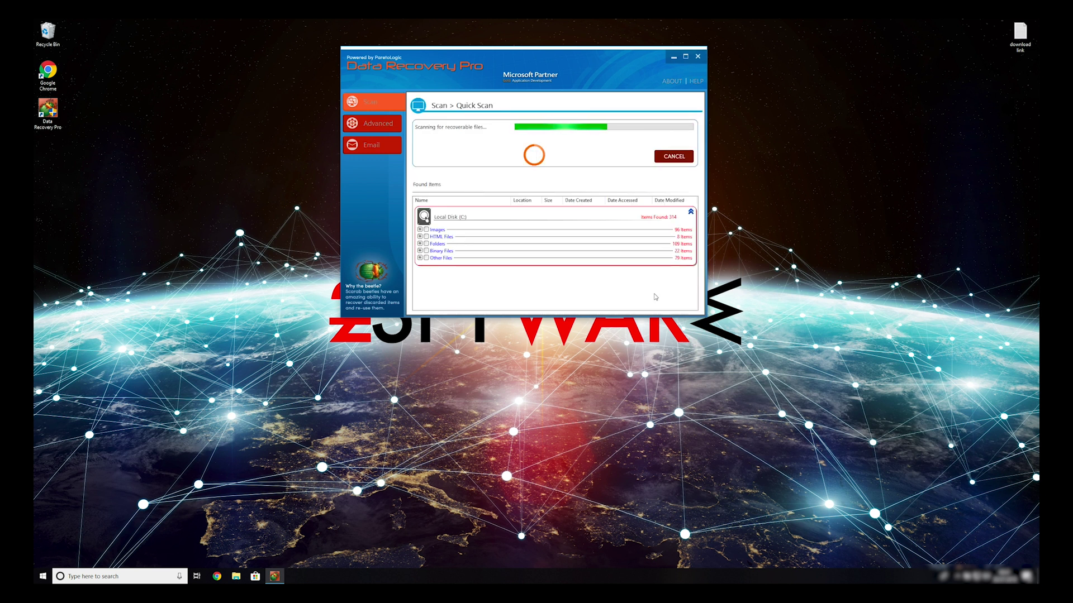